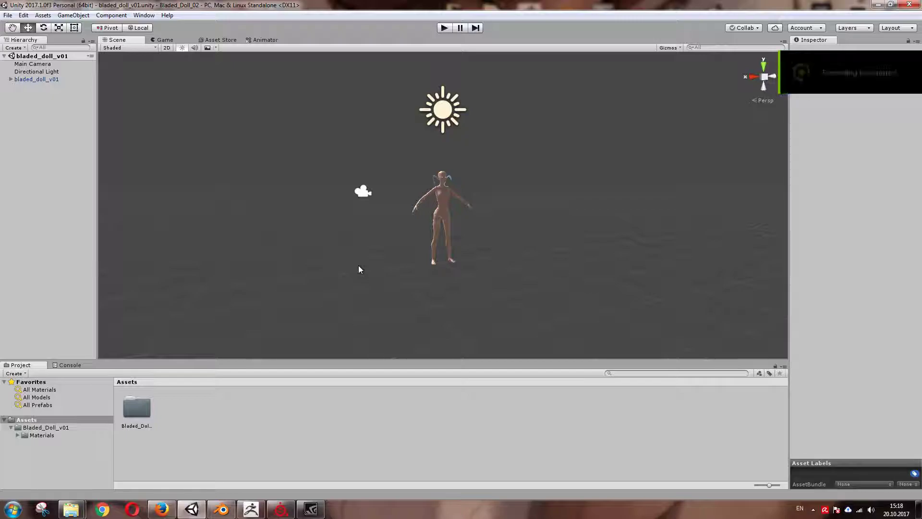
Open the Bladed_Doll_v01 folder and show bladed_doll_v01.fbx import settings with its Humanoid rig
scroll(497, 248, "up", 2)
mouse_move(497, 244)
left_mouse_down("alt")
mouse_move(441, 240)
mouse_move(388, 295)
left_mouse_up("alt")
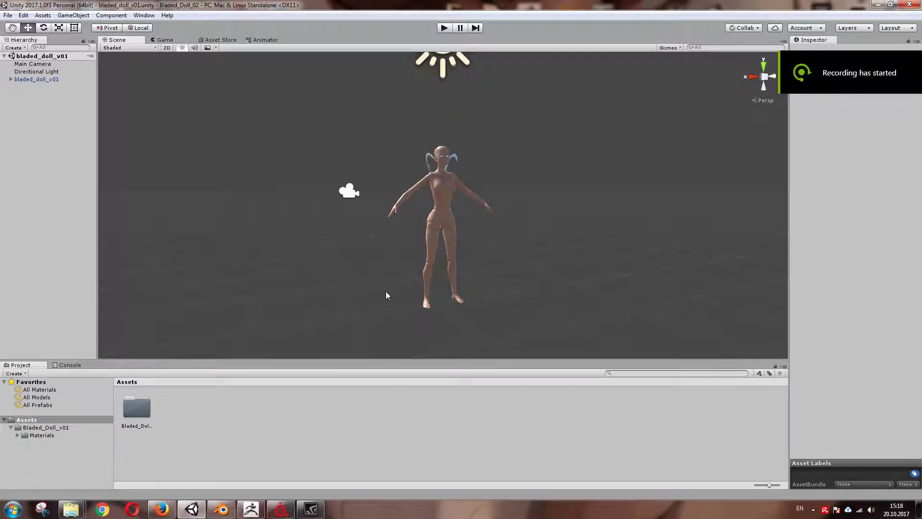
left_click(436, 215)
double_click(133, 409)
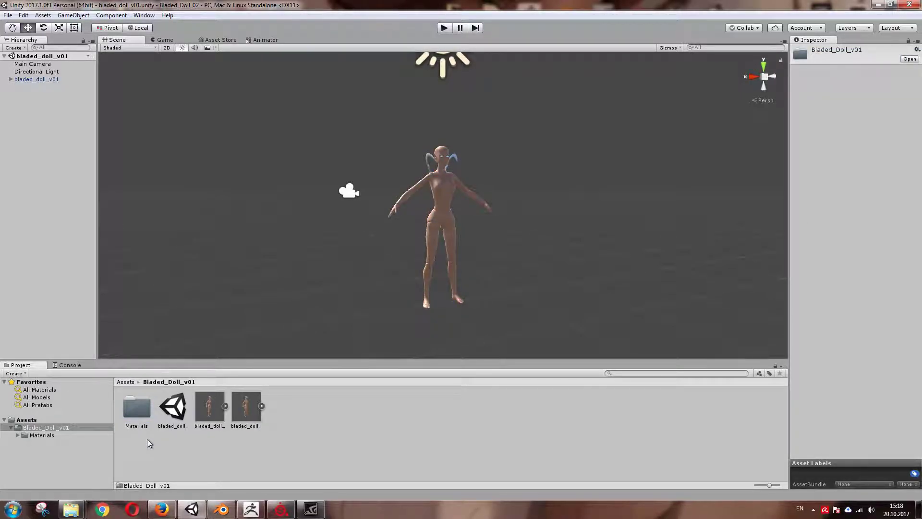
left_click(224, 407)
left_click(215, 410)
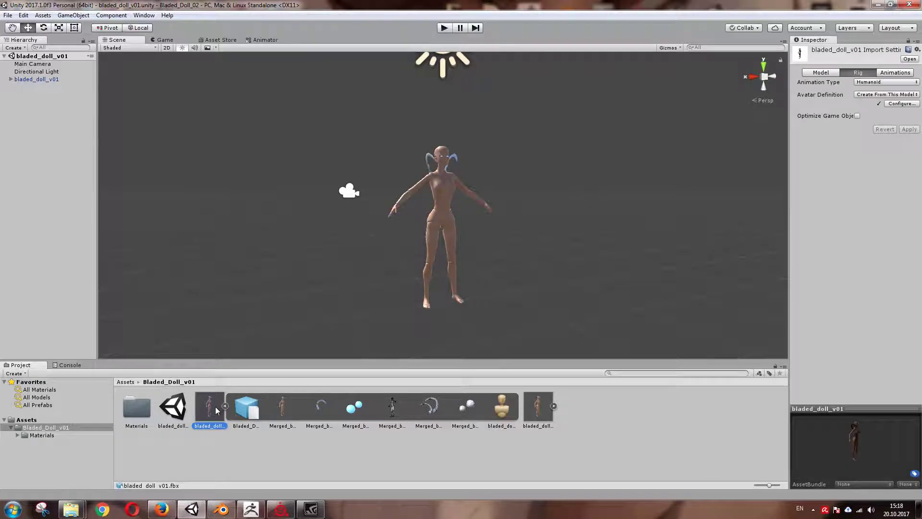
left_click(225, 407)
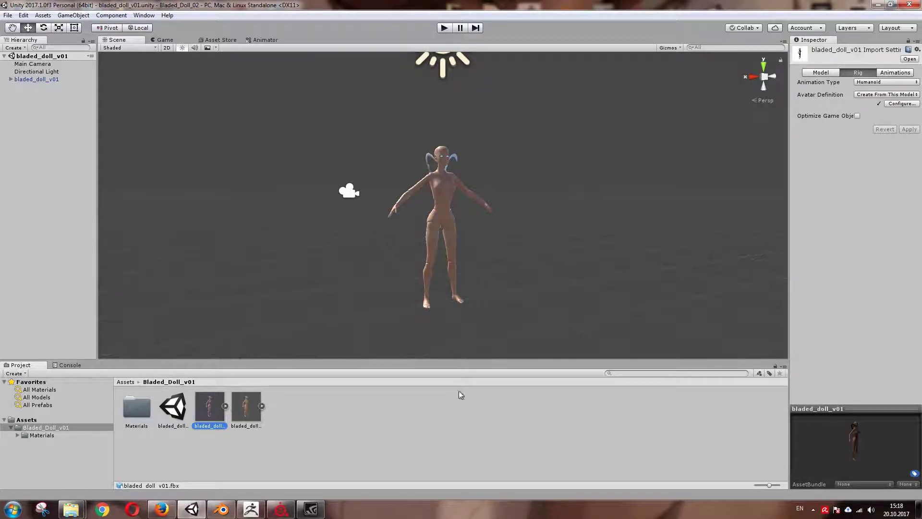
Open the bladed_doll_v01Avatar configuration to inspect the T-posed model
left_click(892, 105)
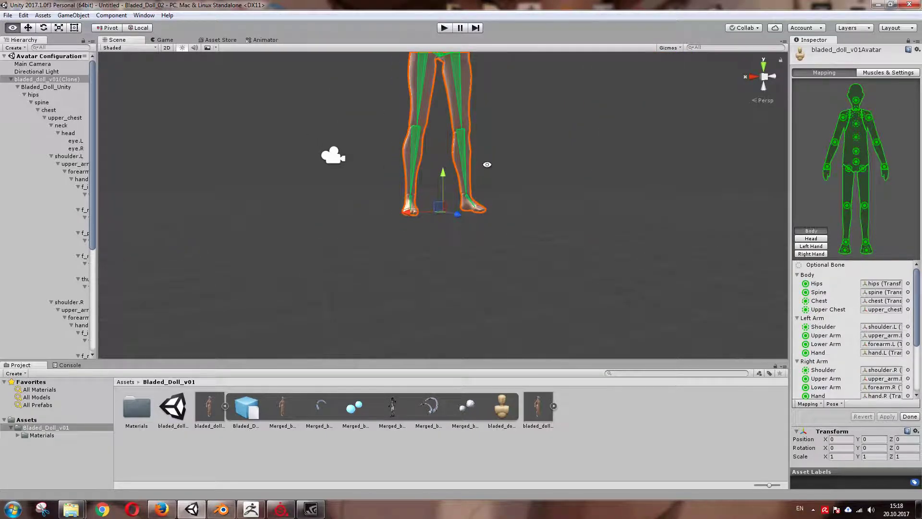
scroll(486, 216, "down", 3)
scroll(504, 231, "down", 2)
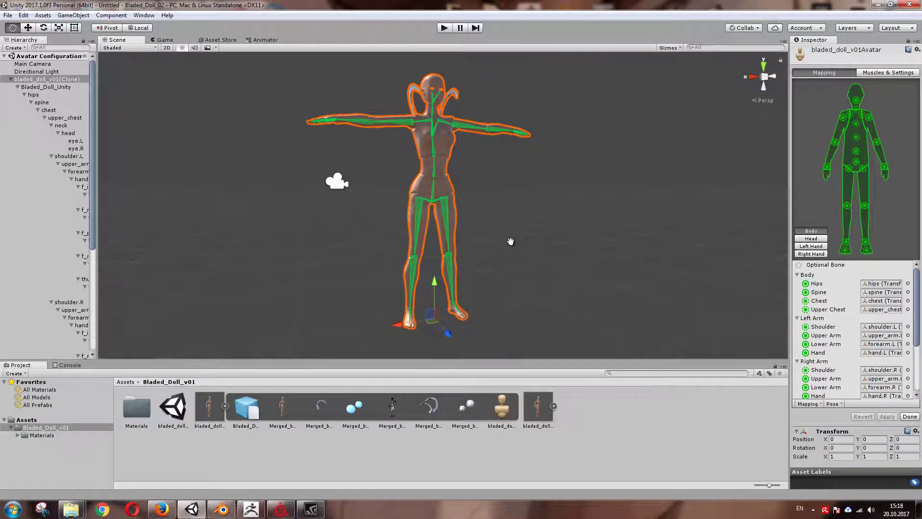
left_click_drag(510, 241, 391, 251, "alt")
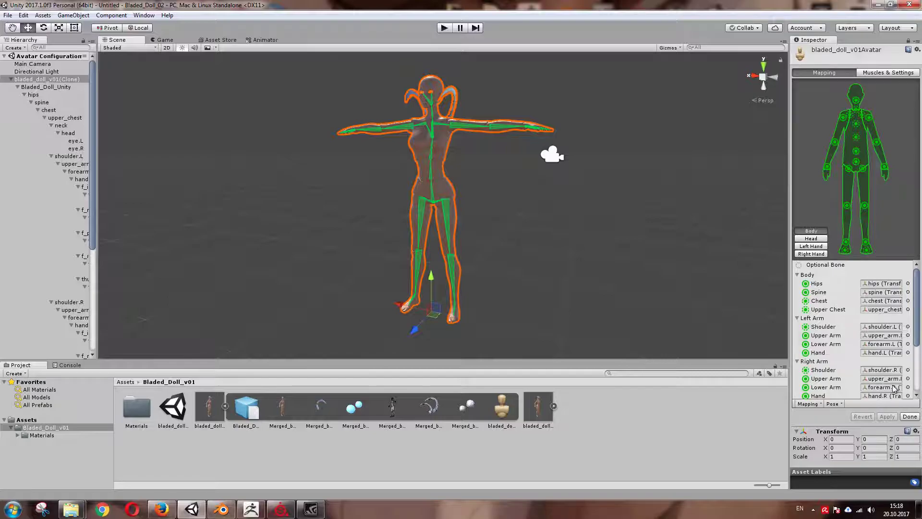
Preview muscle poses: arms opening, fingers flexing, leaning left-right, and arms swung outward
left_click(888, 71)
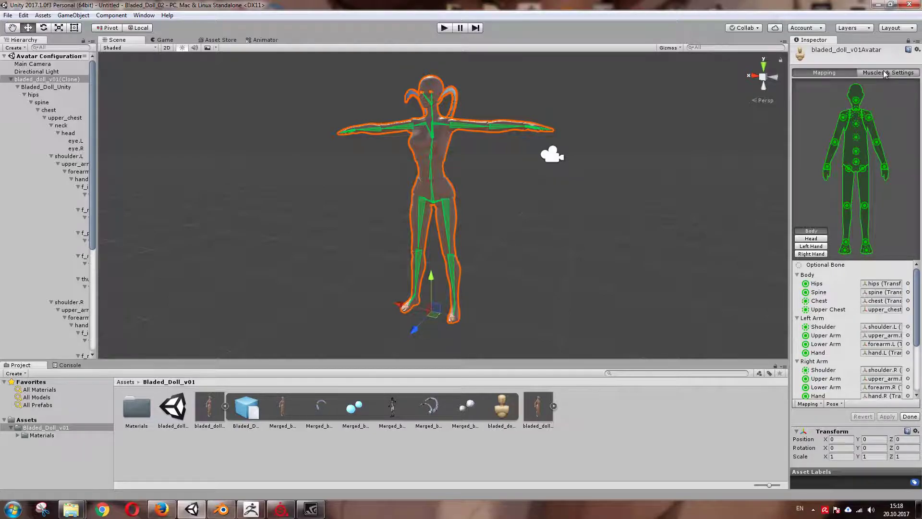
middle_click_drag(568, 257, 592, 165)
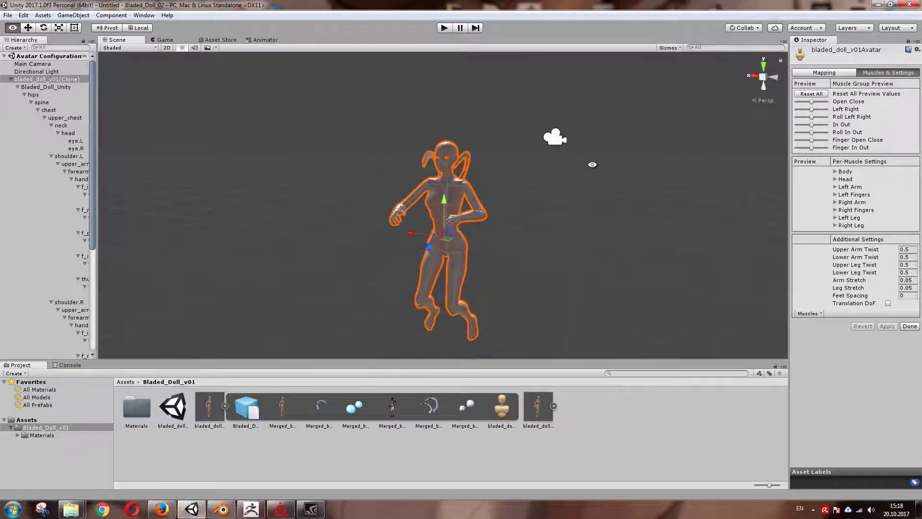
left_click_drag(816, 103, 812, 107)
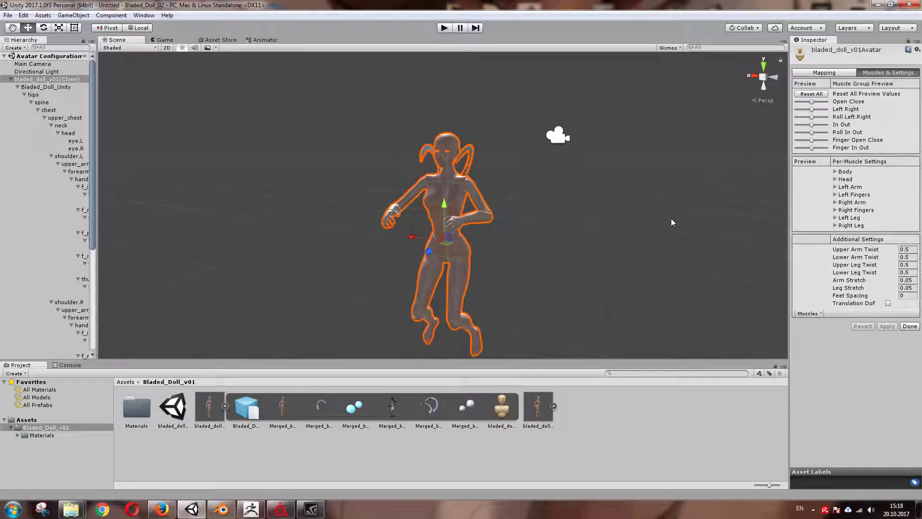
scroll(770, 169, "up", 3)
left_click_drag(813, 149, 806, 147)
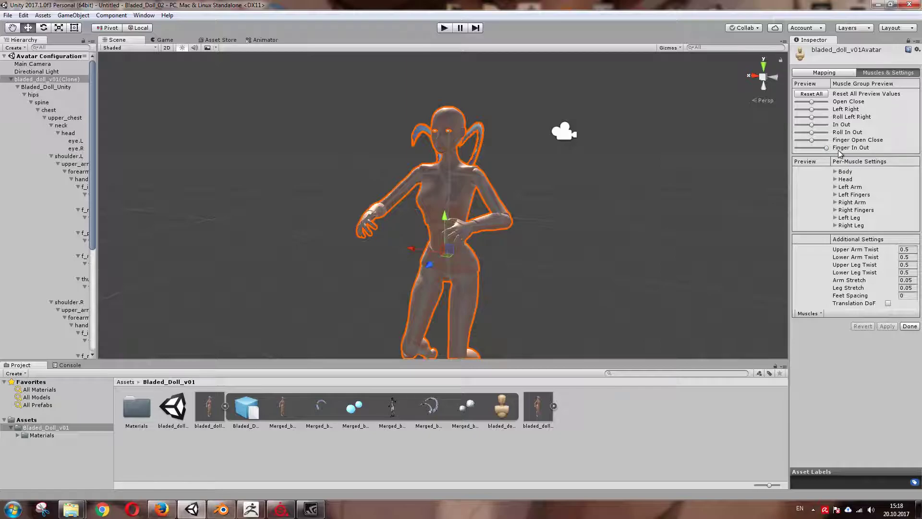
left_click_drag(811, 109, 811, 109)
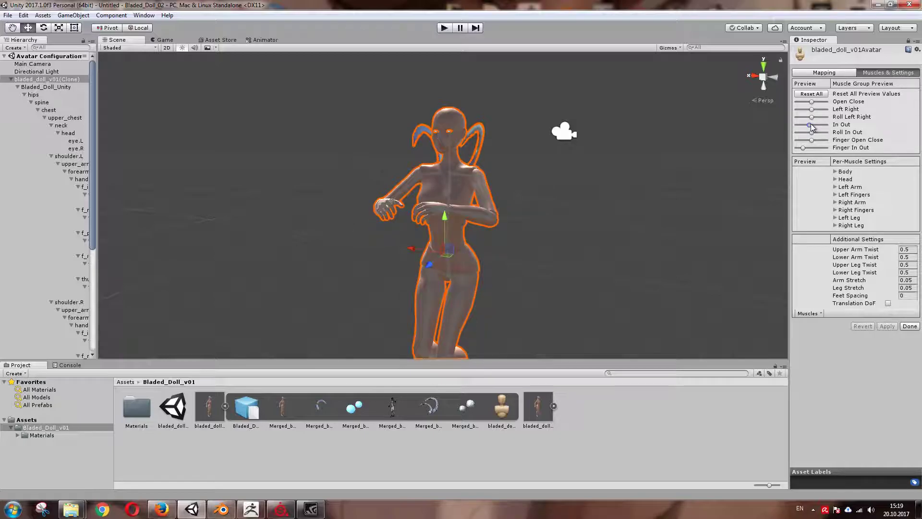
left_click_drag(812, 125, 815, 138)
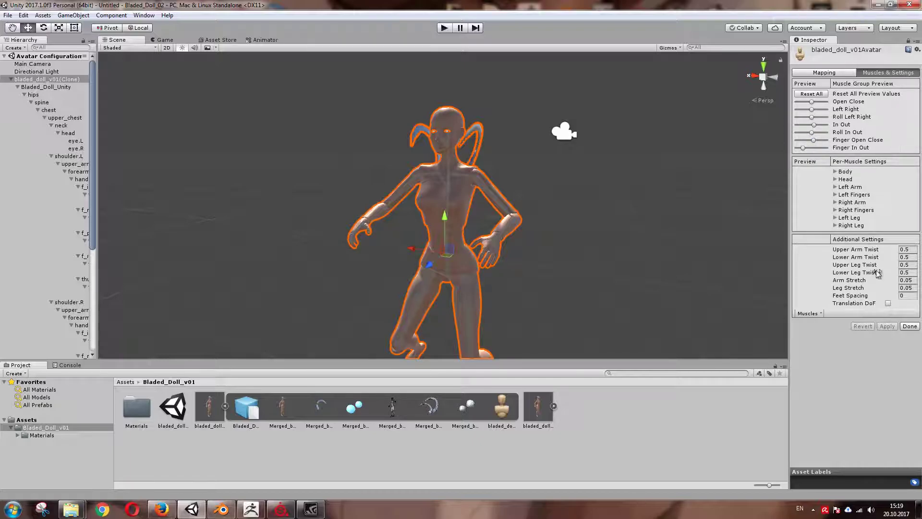
Close the avatar configuration and set the doll's Transform Rotation Y to 180
left_click(909, 326)
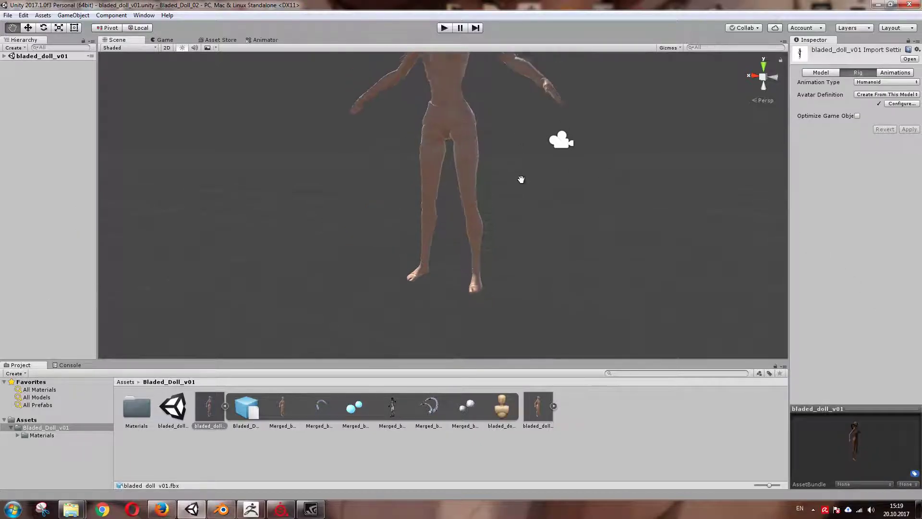
left_click(463, 183)
left_click_drag(512, 230, 639, 232, "alt")
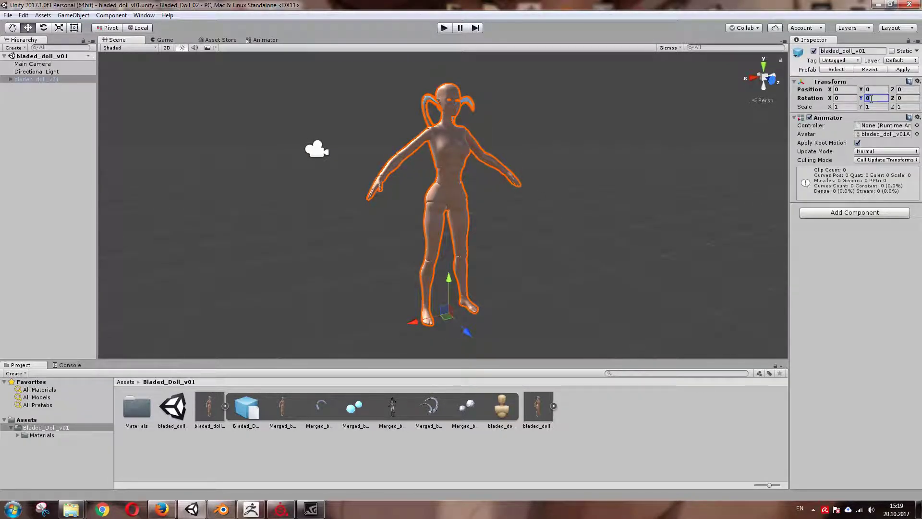
type("180")
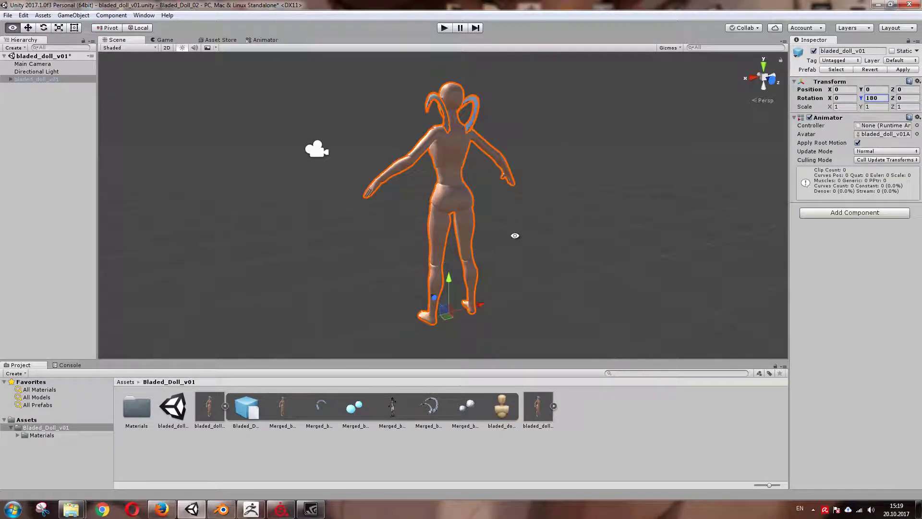
mouse_move(513, 233)
left_mouse_down("alt")
mouse_move(625, 253)
mouse_move(888, 243)
left_mouse_up("alt")
left_click(541, 292)
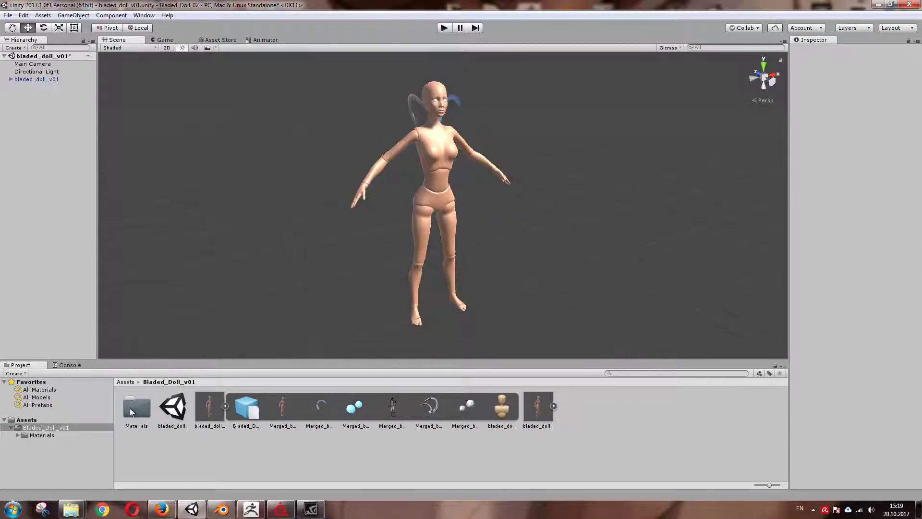
Open the Materials folder and apply the RubberTire materials to the doll
double_click(120, 407)
mouse_move(355, 406)
left_mouse_down()
mouse_move(433, 193)
mouse_move(335, 208)
left_mouse_up()
scroll(462, 208, "up", 2)
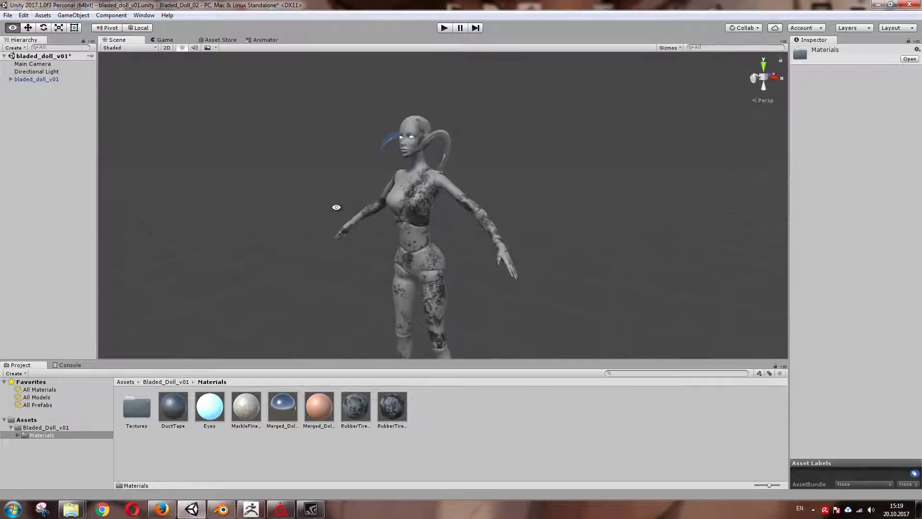
scroll(401, 228, "up", 3)
left_click_drag(402, 227, 572, 211, "alt")
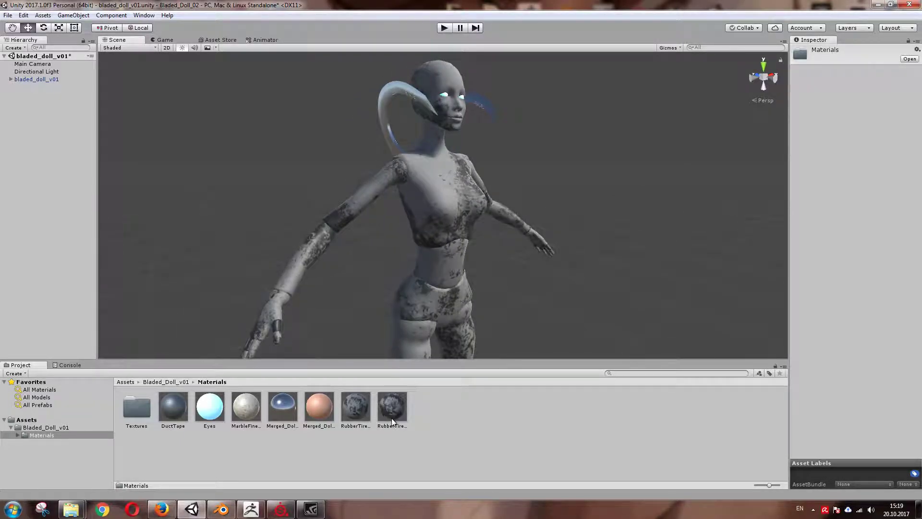
mouse_move(392, 406)
left_mouse_down()
mouse_move(442, 192)
mouse_move(424, 229)
mouse_move(627, 220)
left_mouse_up()
scroll(424, 229, "up", 3)
scroll(424, 229, "down", 3)
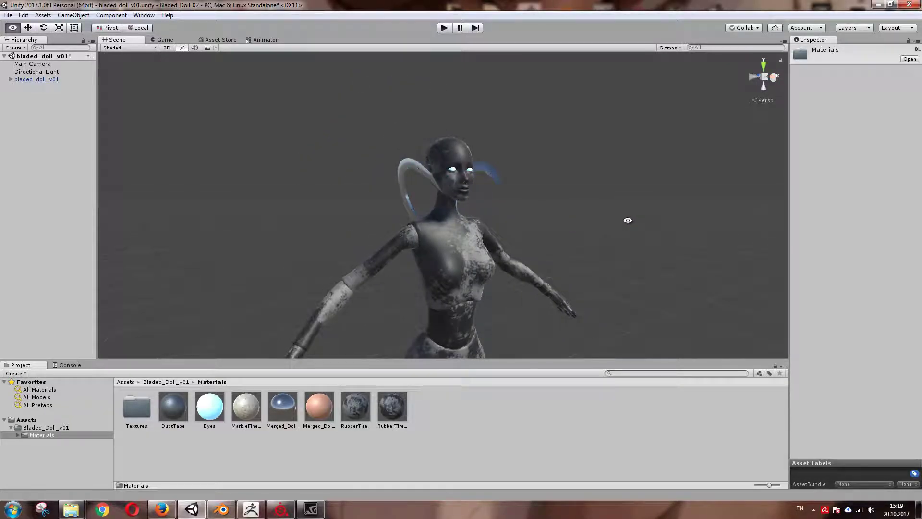
scroll(387, 323, "up", 2)
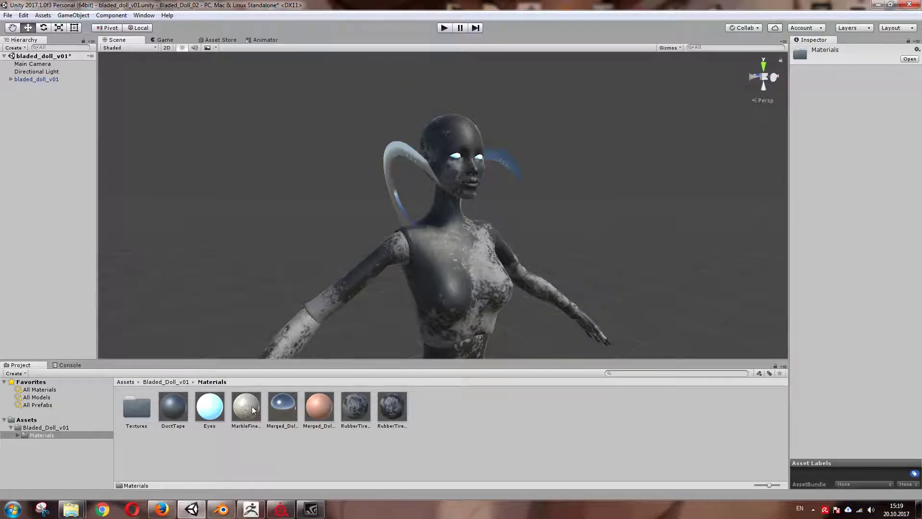
Try the MarbleFine material on the doll, then switch to DuctTape
left_click_drag(247, 407, 468, 268)
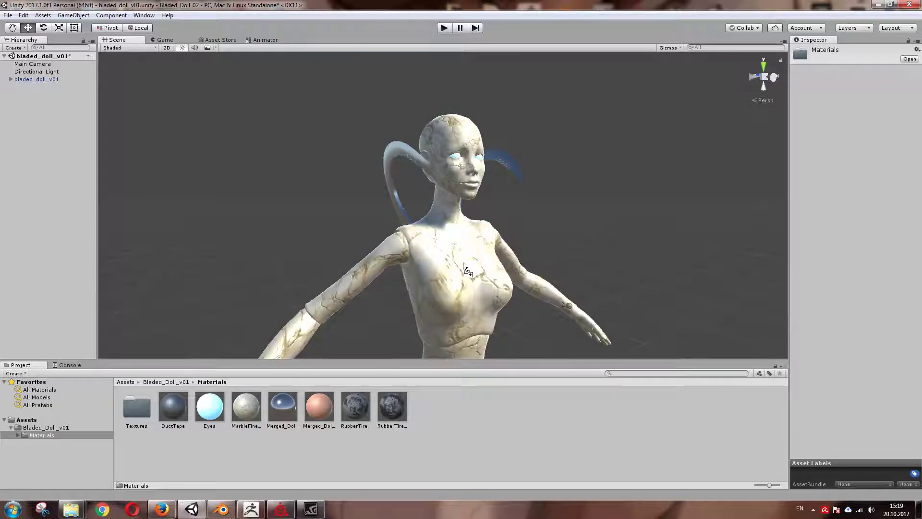
mouse_move(539, 255)
left_mouse_down("alt")
mouse_move(295, 261)
mouse_move(317, 250)
left_mouse_up("alt")
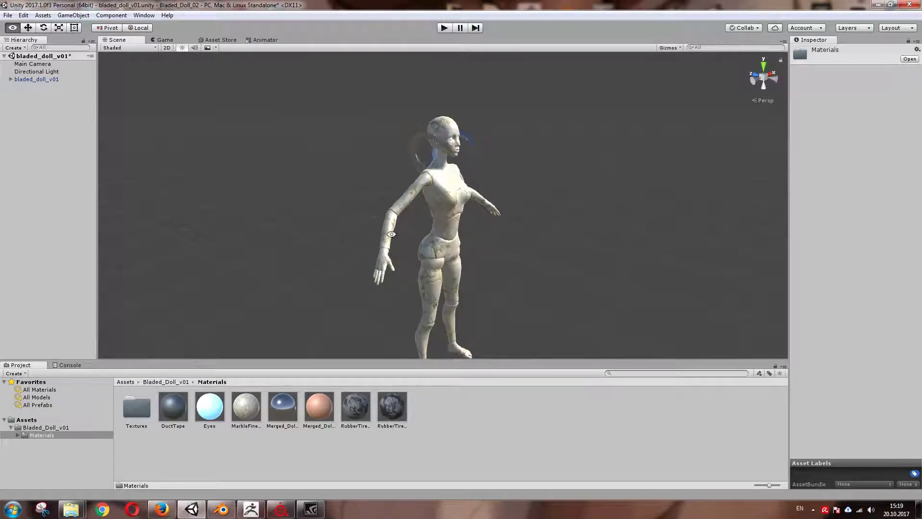
left_click_drag(317, 250, 485, 217, "alt")
scroll(451, 219, "up", 5)
scroll(451, 218, "down", 3)
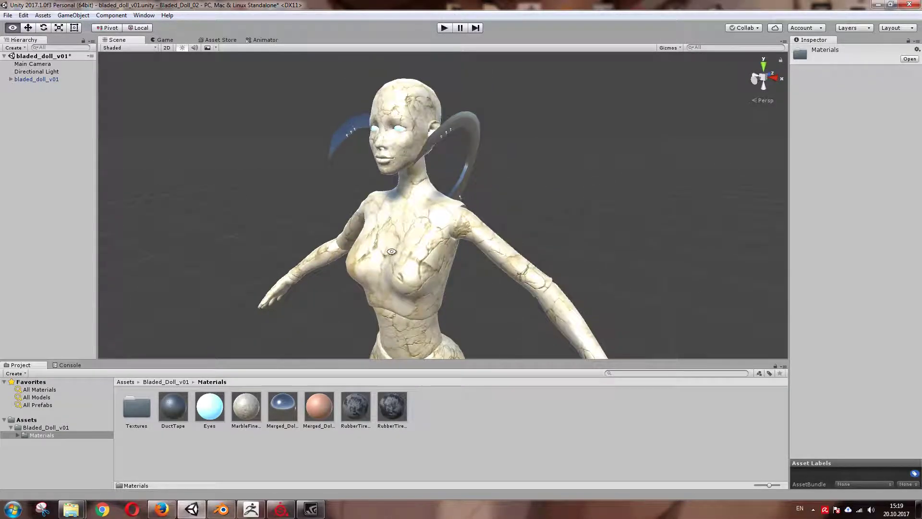
mouse_move(167, 409)
left_mouse_down()
mouse_move(378, 232)
mouse_move(572, 232)
mouse_move(480, 231)
left_mouse_up()
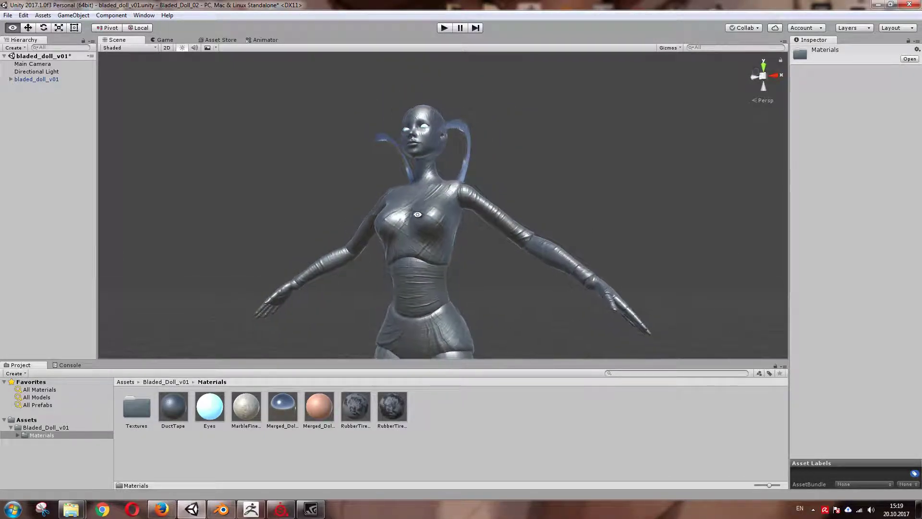
mouse_move(392, 407)
left_mouse_down()
mouse_move(432, 269)
mouse_move(447, 290)
left_mouse_up()
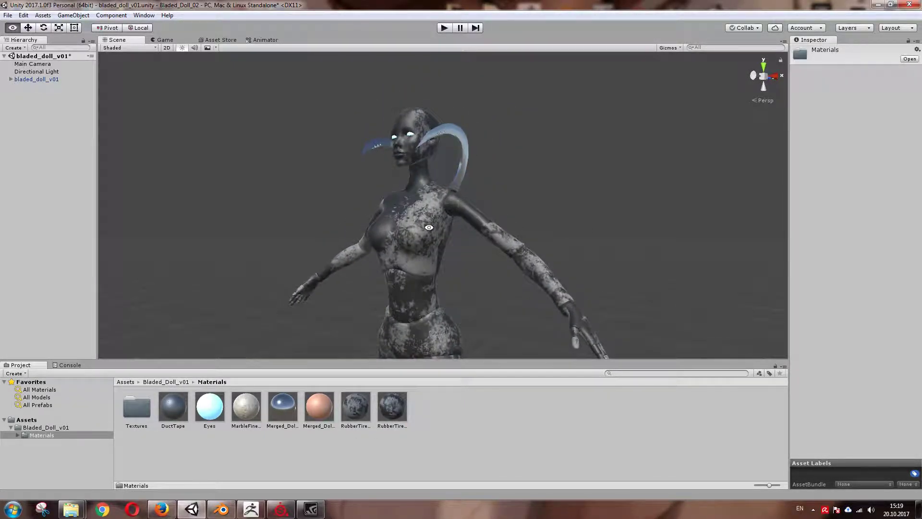
Set the Eyes material's HDR emission colour to bright blue 0056FF at intensity 1
left_click(208, 414)
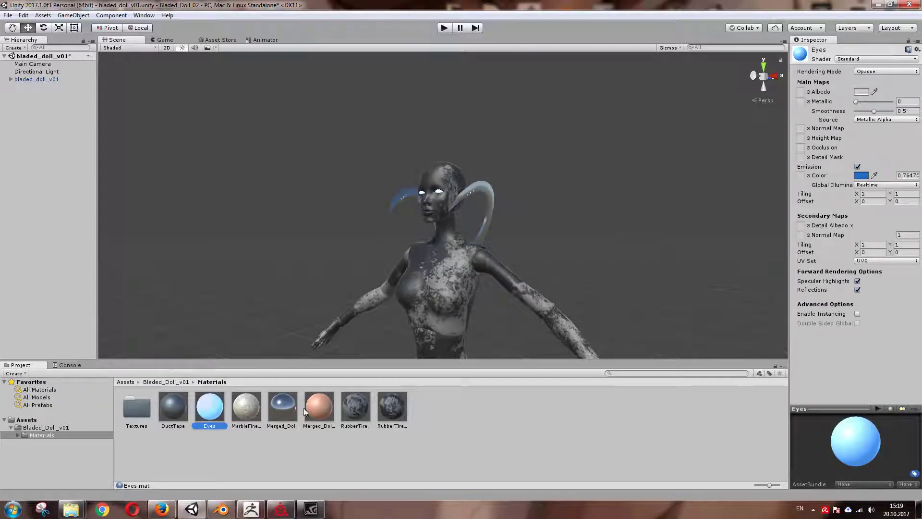
left_click(861, 176)
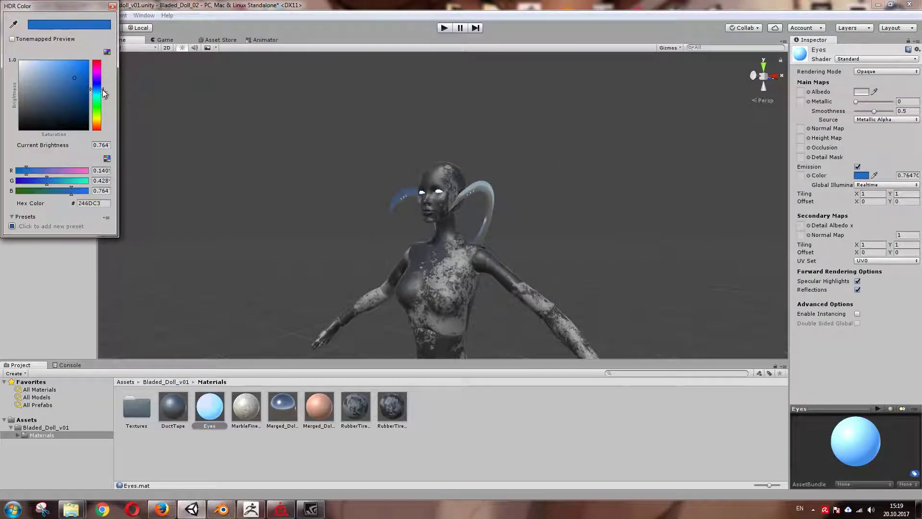
left_click_drag(97, 89, 100, 81)
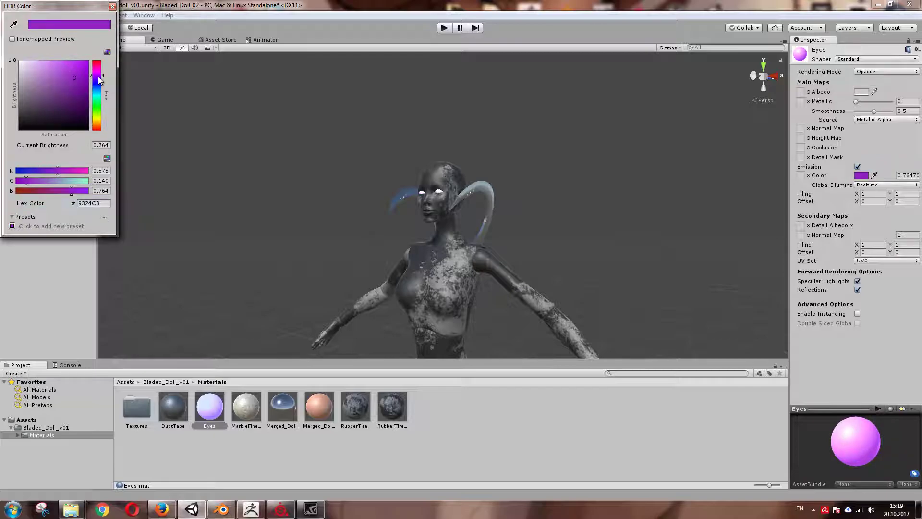
left_click(96, 81)
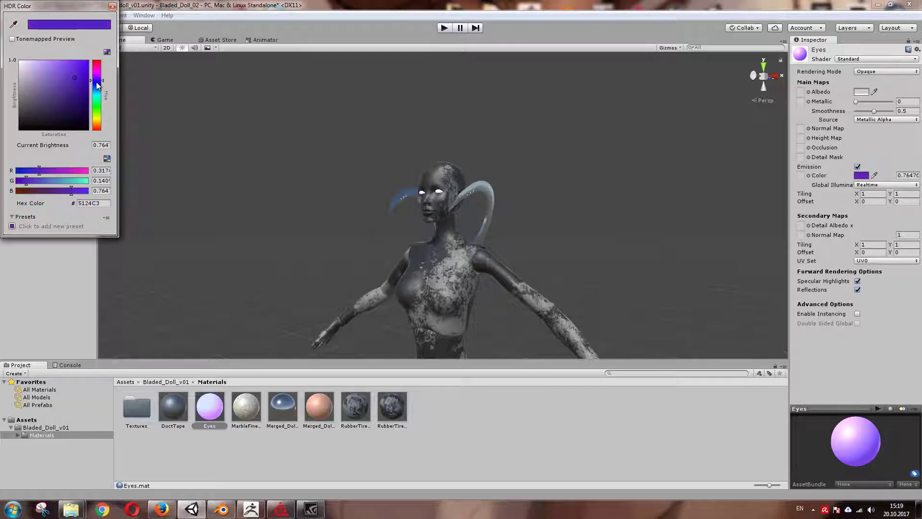
mouse_move(96, 82)
left_mouse_down()
mouse_move(99, 61)
mouse_move(88, 61)
mouse_move(96, 87)
left_mouse_up()
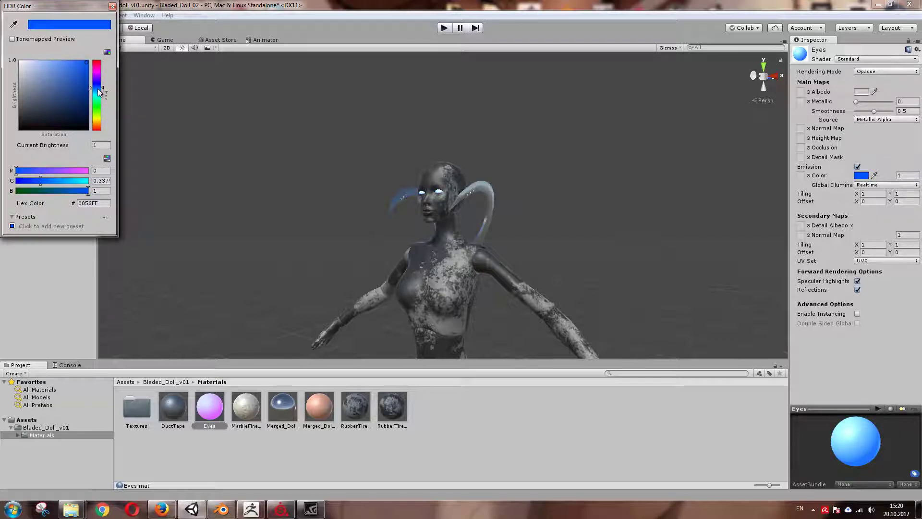
left_click_drag(280, 158, 374, 189, "alt")
Apply the skin material to the doll and return to the Bladed_Doll_v01 folder
scroll(359, 192, "down", 5)
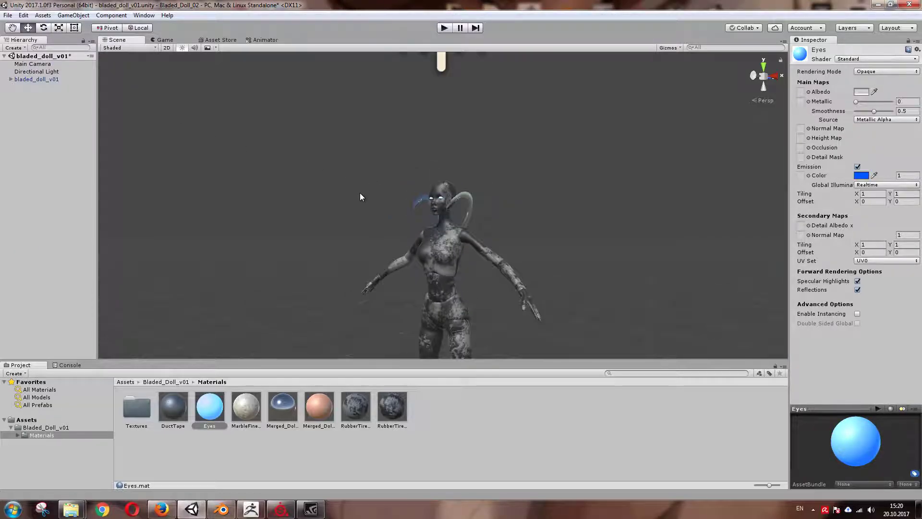
left_click_drag(321, 408, 453, 272)
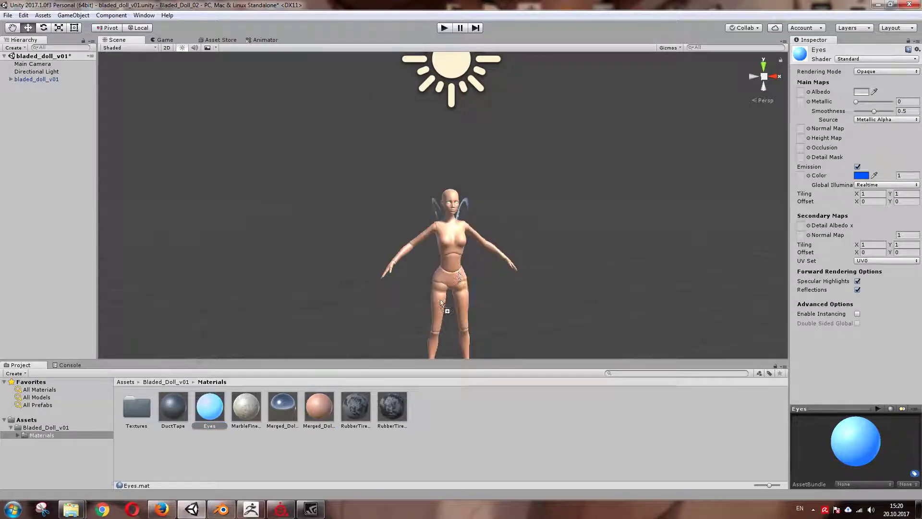
left_click(33, 427)
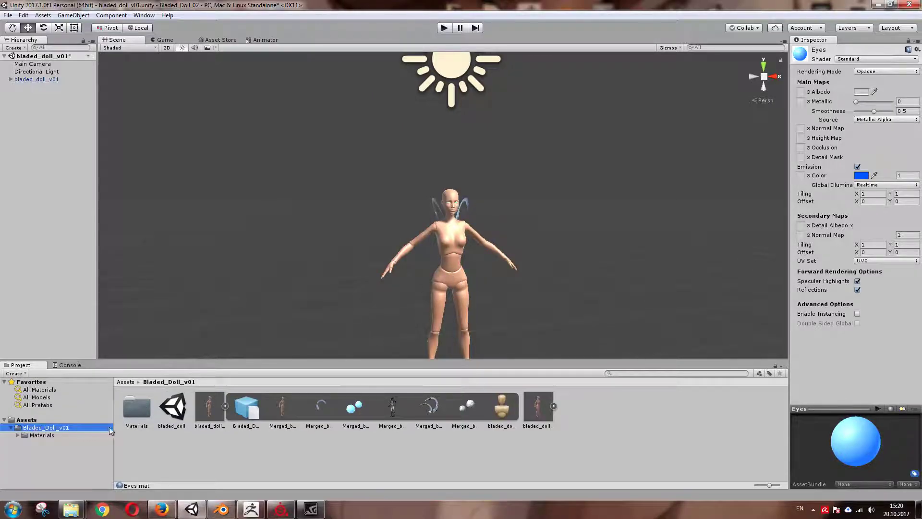
left_click(225, 406)
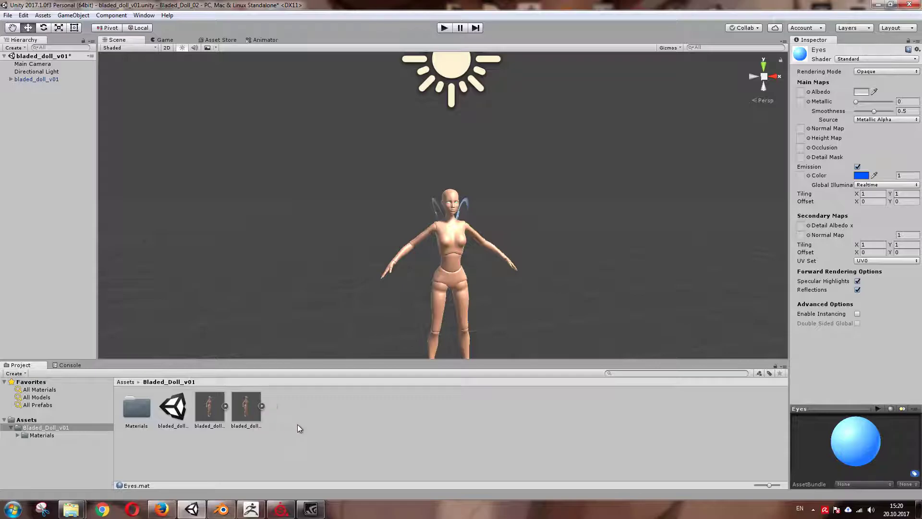
Create a new Animator Controller in Bladed_Doll_v01 named anime_01
right_click(304, 408)
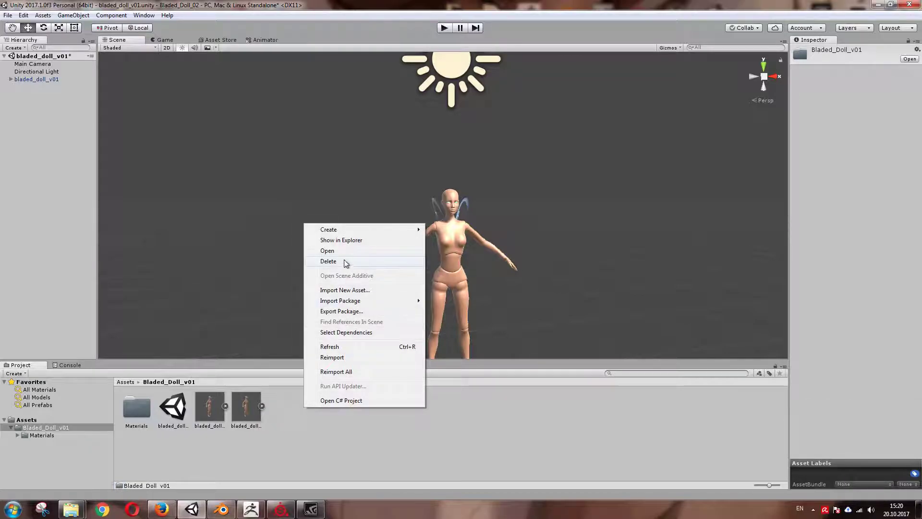
mouse_move(343, 230)
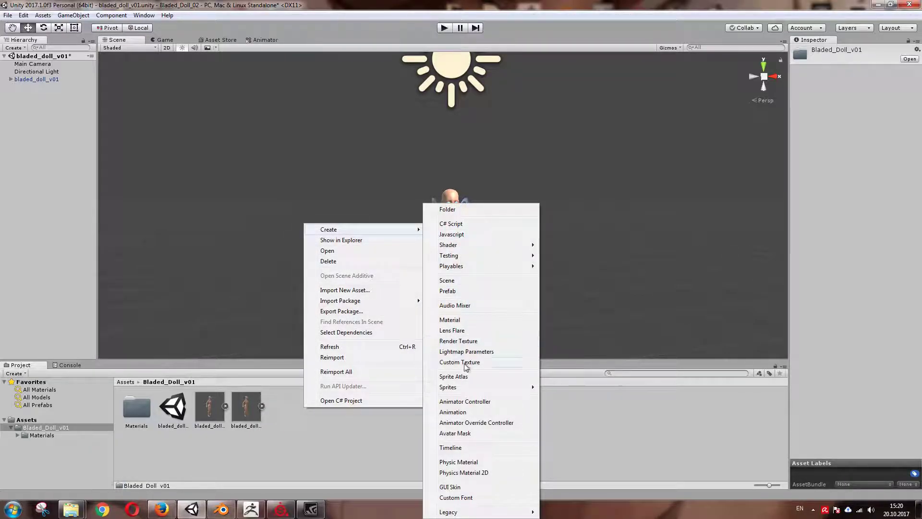
left_click(455, 402)
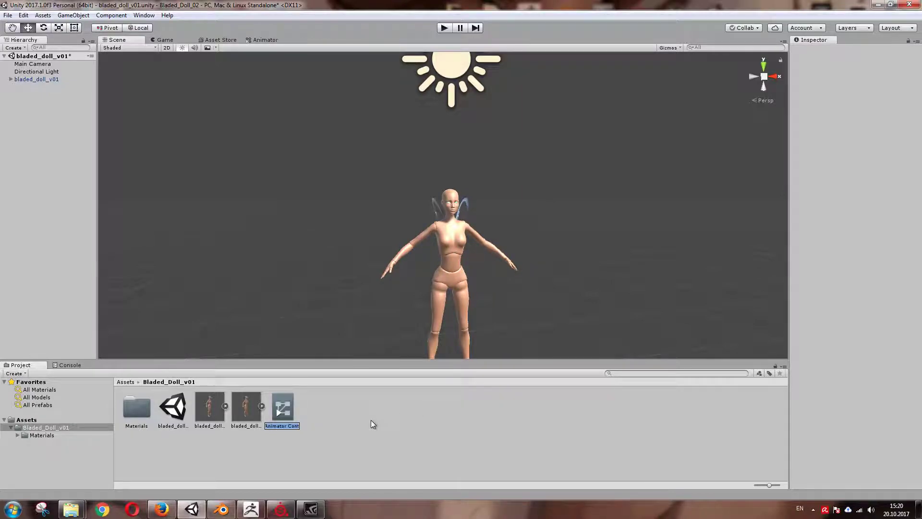
type("anime_")
type("01")
key("Return")
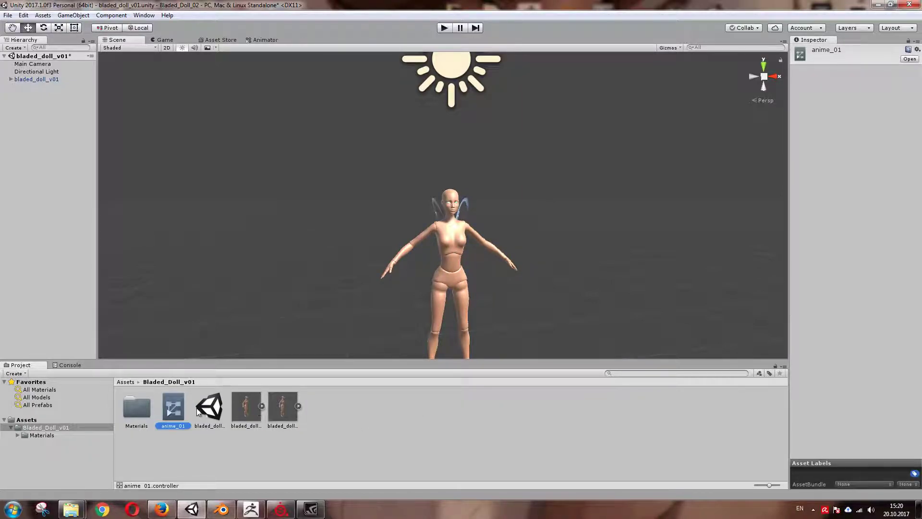
Open anime_01 in the Animator and start importing the Characters standard package
double_click(180, 410)
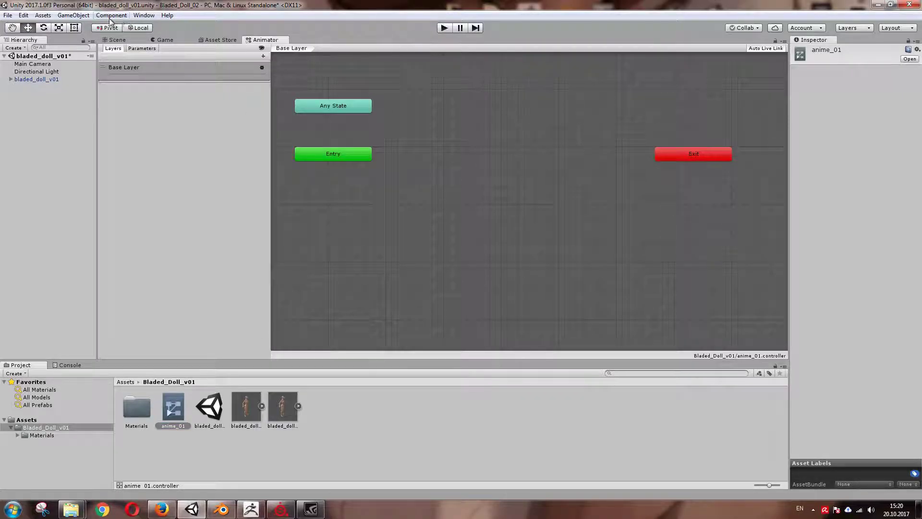
left_click(48, 15)
mouse_move(72, 98)
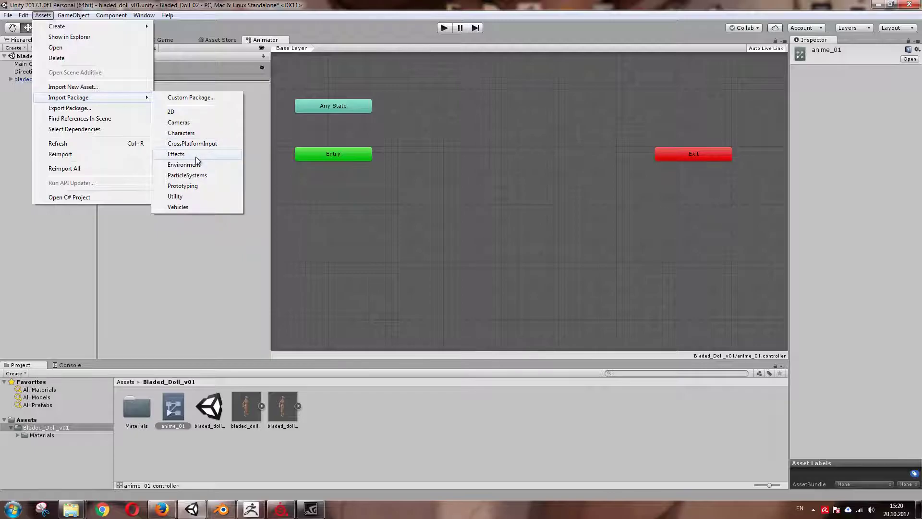
left_click(189, 132)
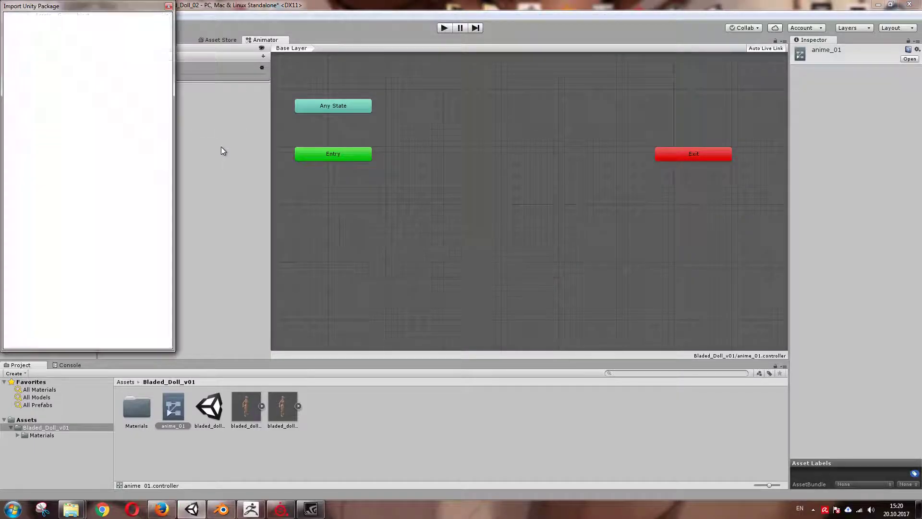
Import only the ThirdPersonCharacter/Animation files from the Characters package
left_click(18, 42)
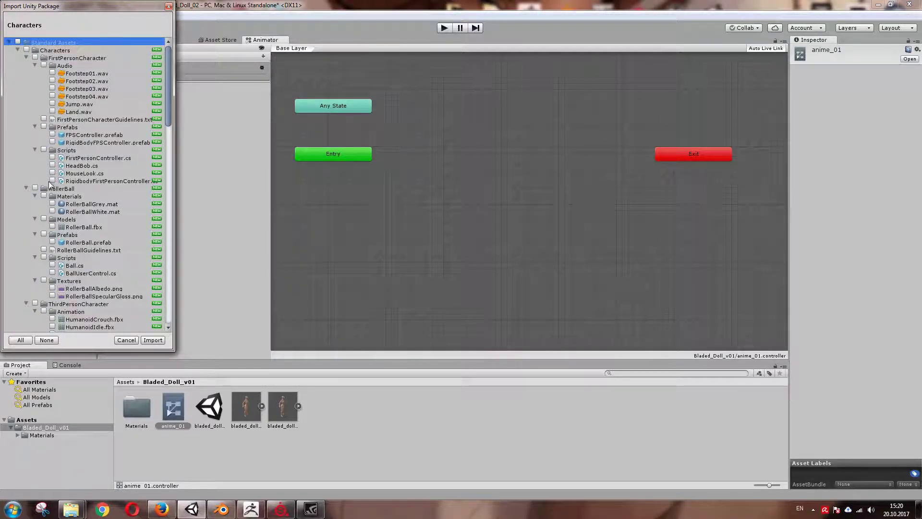
scroll(55, 299, "down", 1)
scroll(54, 298, "down", 1)
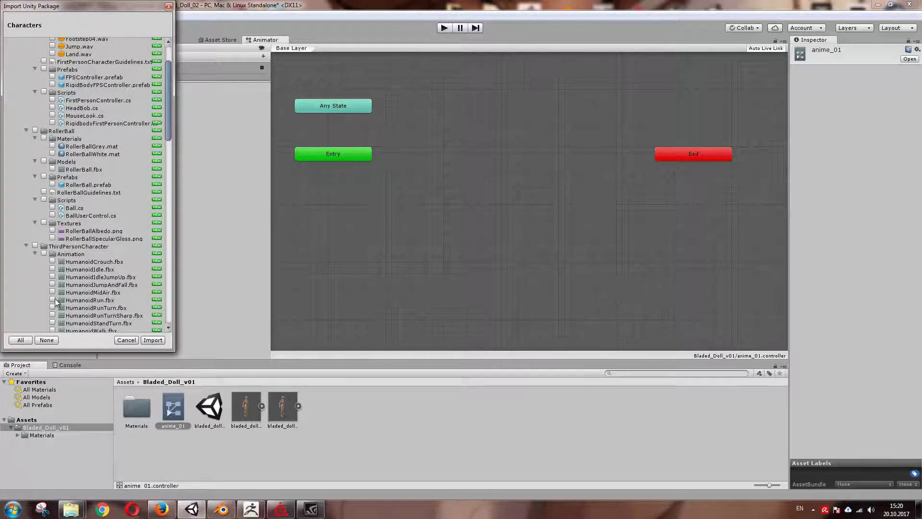
scroll(54, 299, "down", 1)
left_click(43, 226)
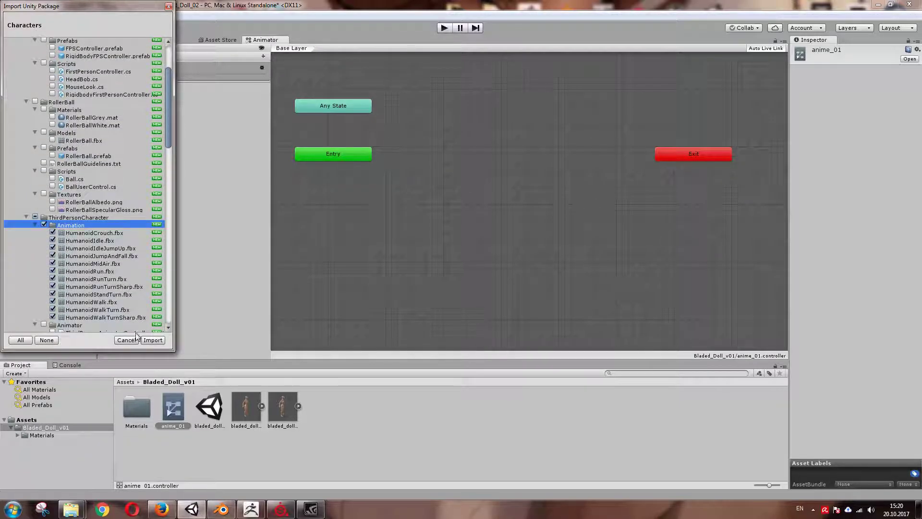
left_click(153, 339)
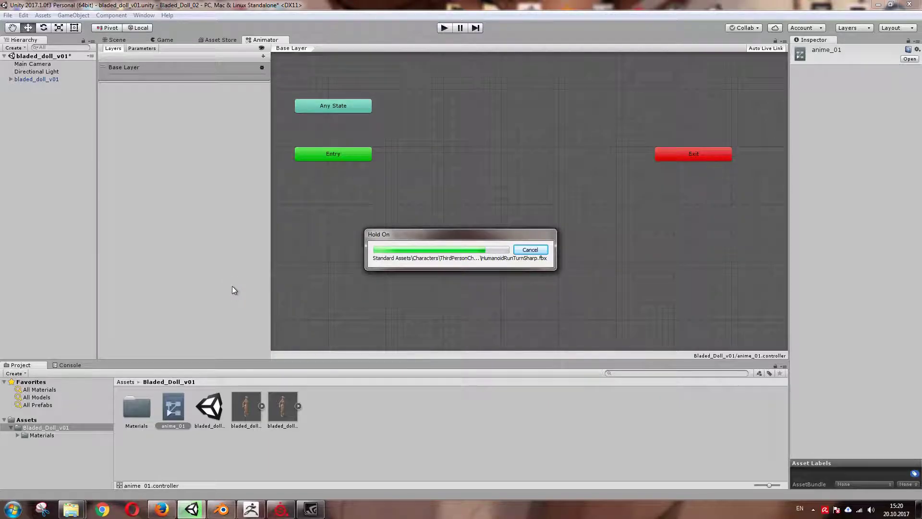
Add the HumanoidRunLeft clip from HumanoidRunTurn as anime_01's default state
left_click(47, 465)
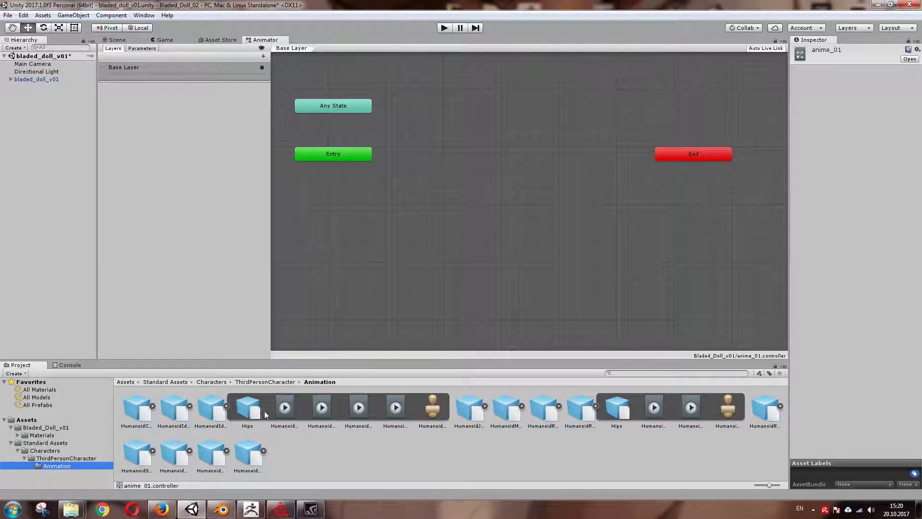
left_click(226, 406)
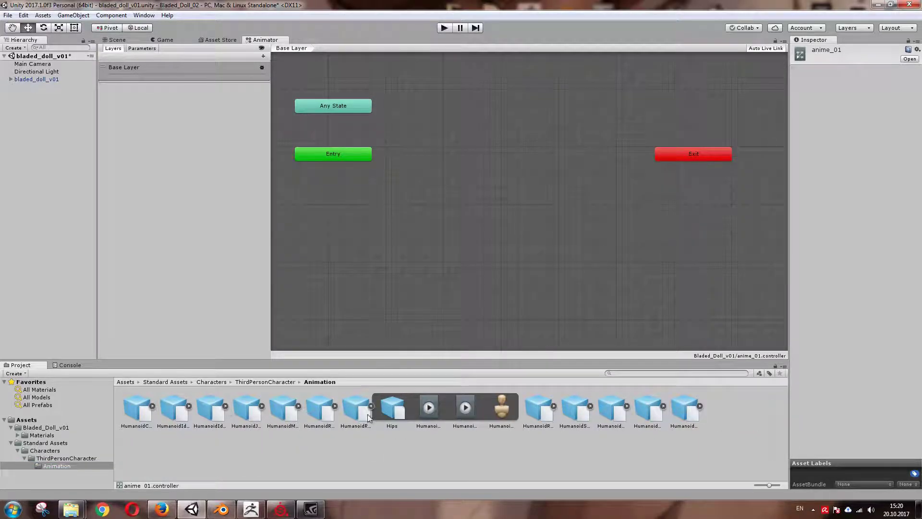
left_click(353, 409)
left_click(429, 408)
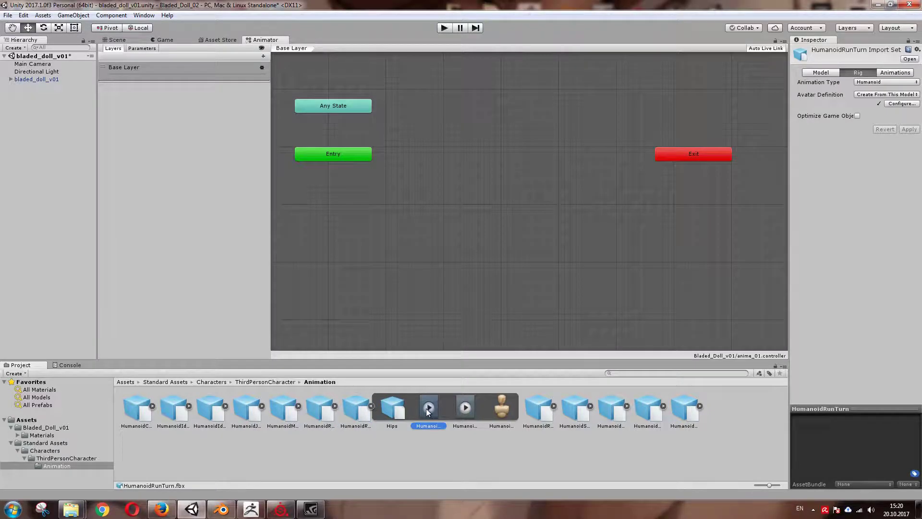
left_click(797, 415)
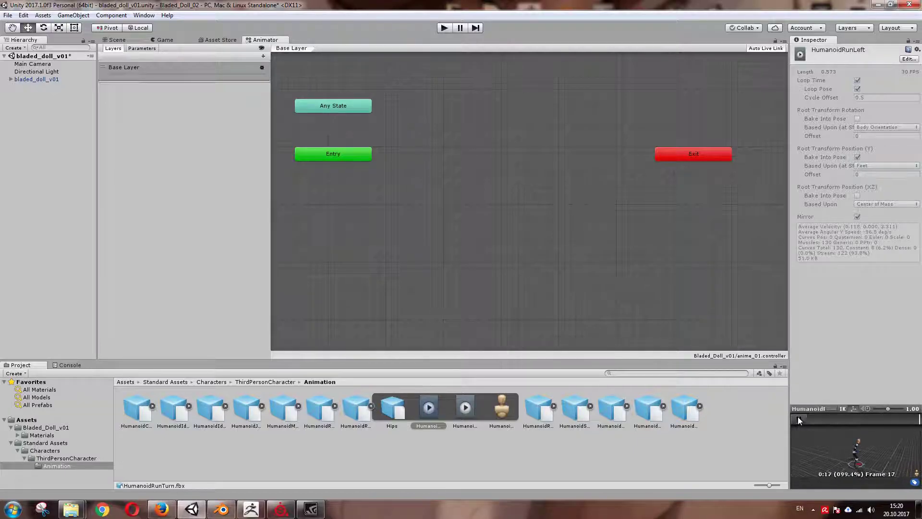
left_click_drag(411, 200, 411, 200)
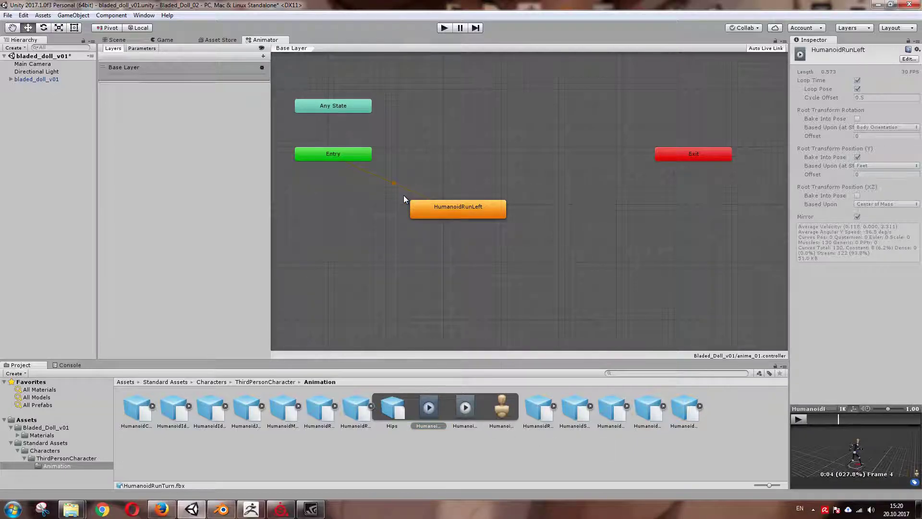
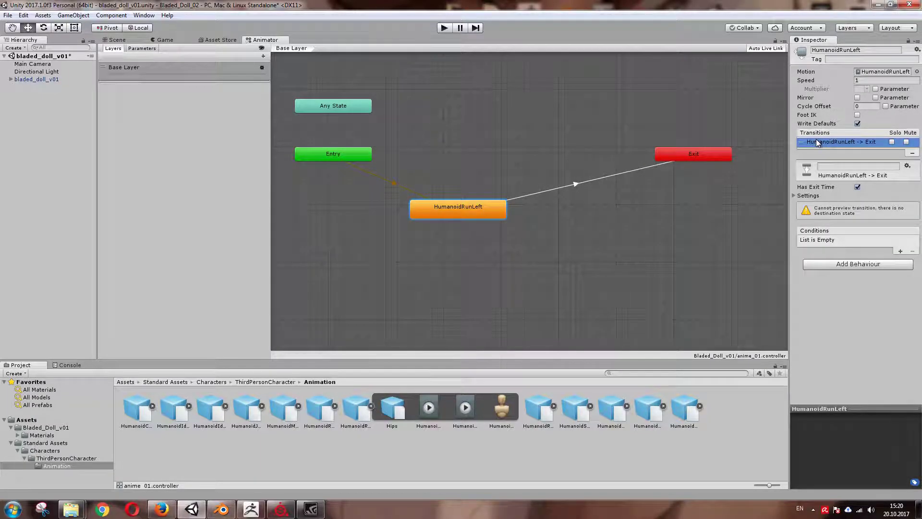
Set Exit Time to 1 on the HumanoidRunLeft-to-Exit transition and clear the graph selection
left_click(795, 196)
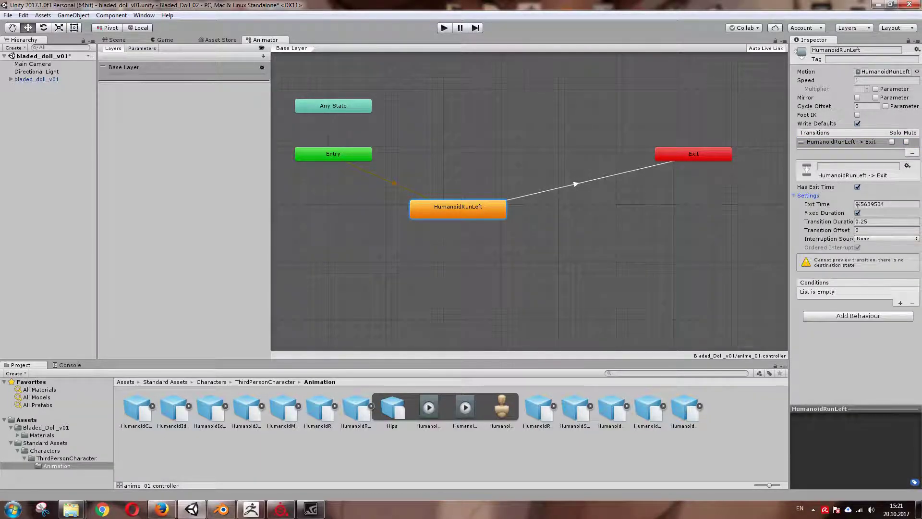
left_click(856, 204)
type("1")
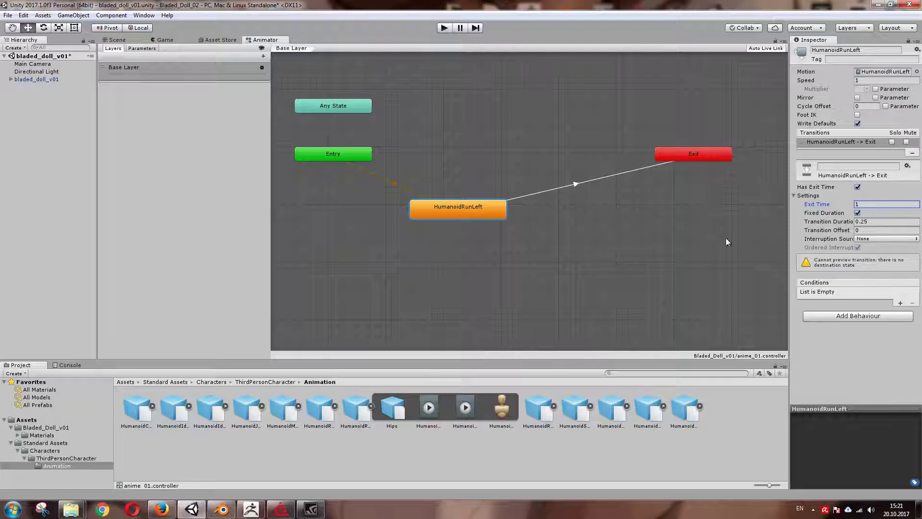
left_click(595, 267)
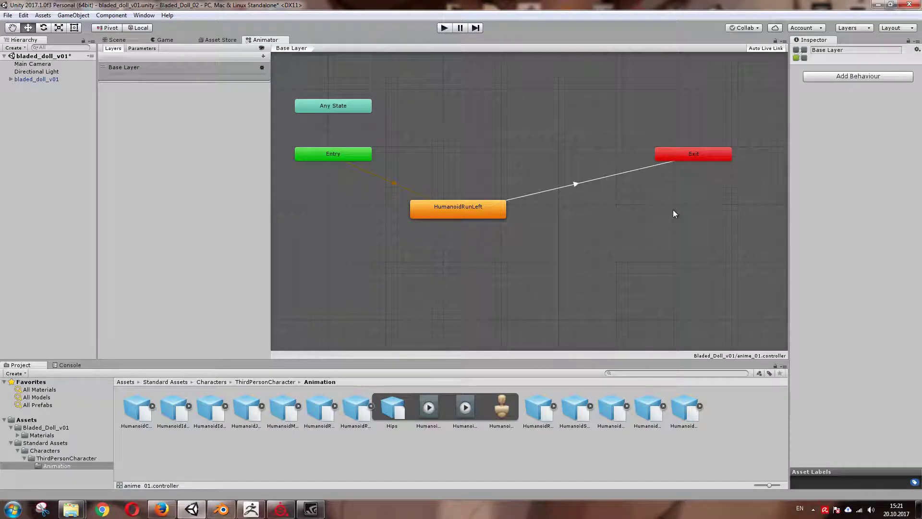
Drag anime_01 from Bladed_Doll_v01 onto the doll and run a Play-mode test of her running
left_click(115, 41)
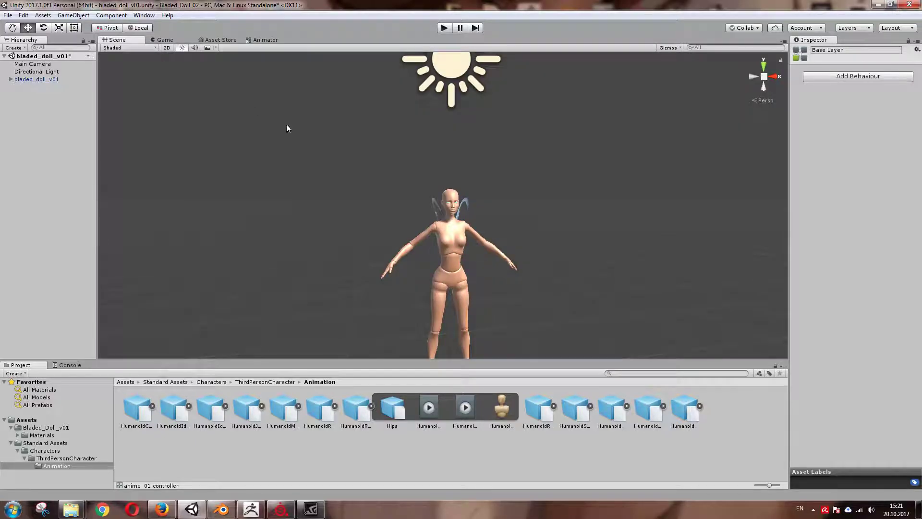
left_click(28, 419)
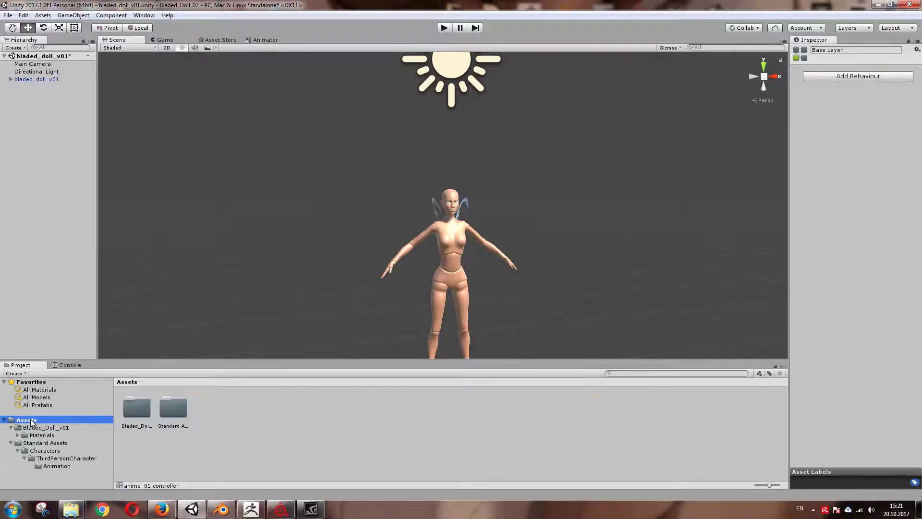
double_click(123, 410)
left_click_drag(174, 412, 440, 271)
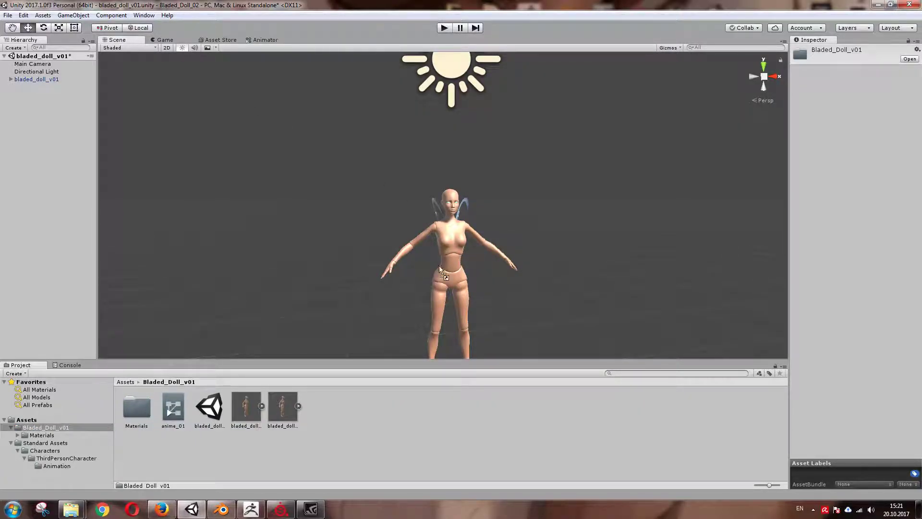
left_click(446, 29)
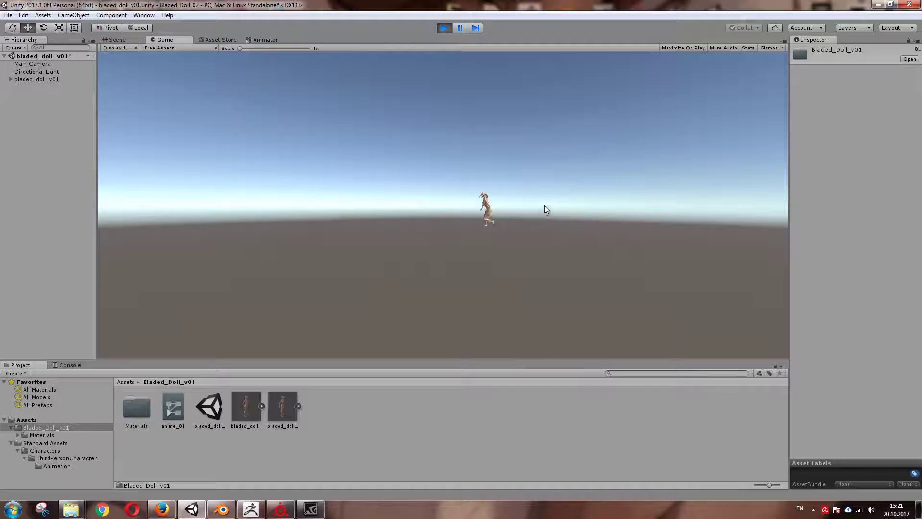
left_click(444, 29)
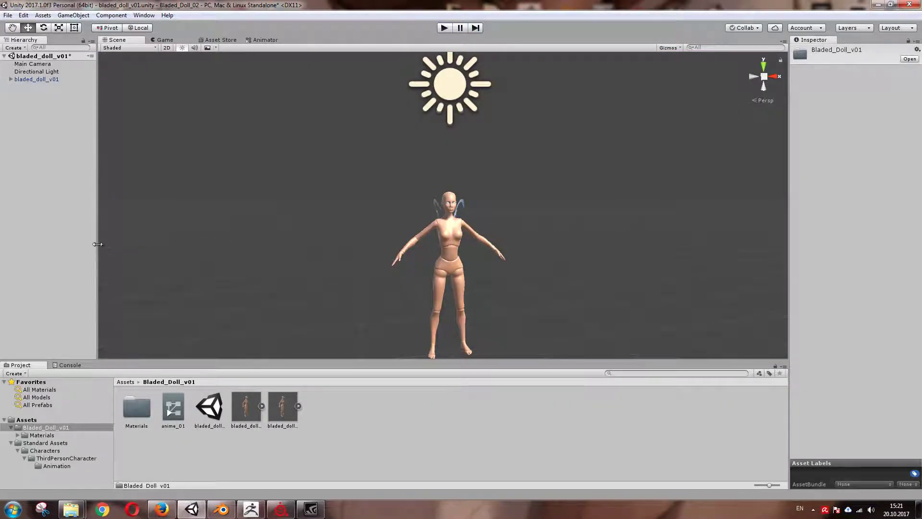
Open anime_01 in the Animator and add a HumanoidIdleJumpUp state from the Animation folder
double_click(176, 410)
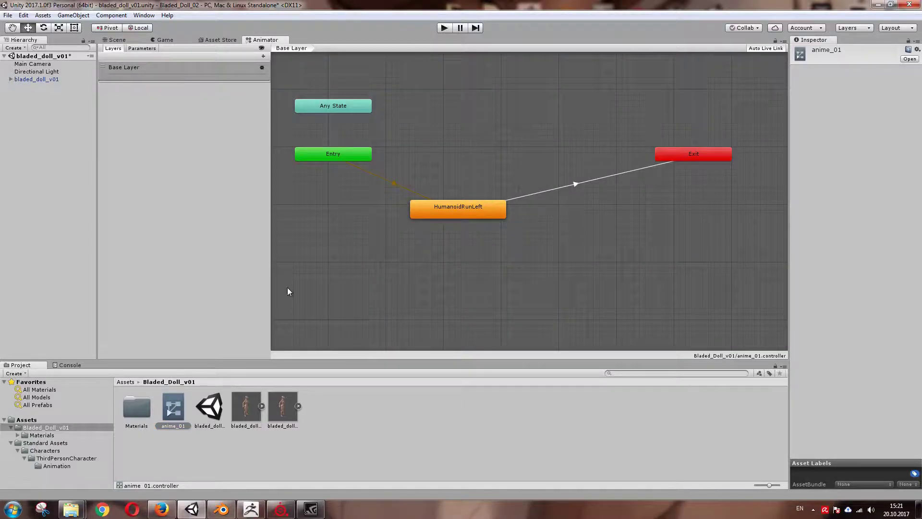
left_click(58, 466)
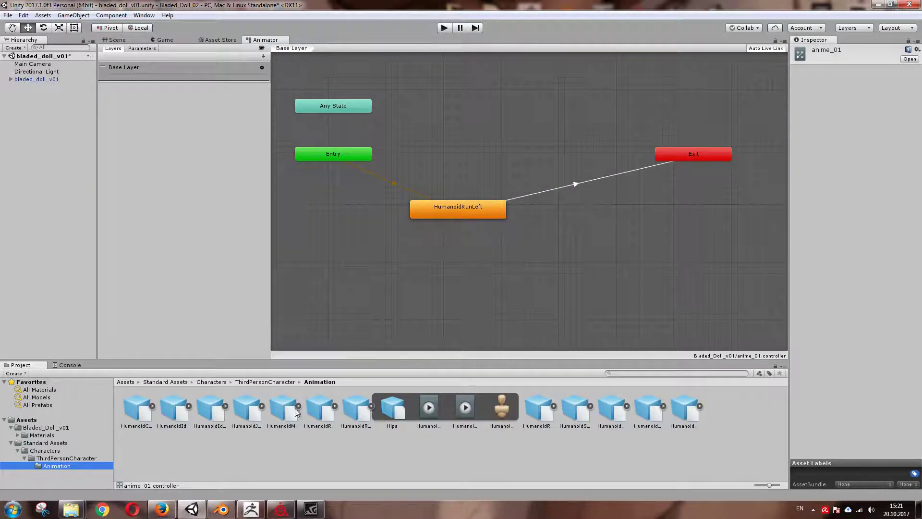
left_click(225, 406)
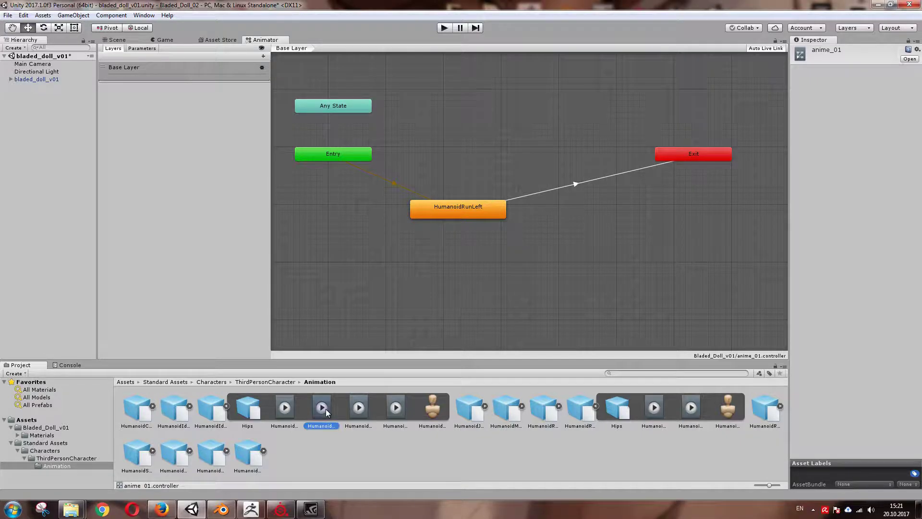
left_click(798, 417)
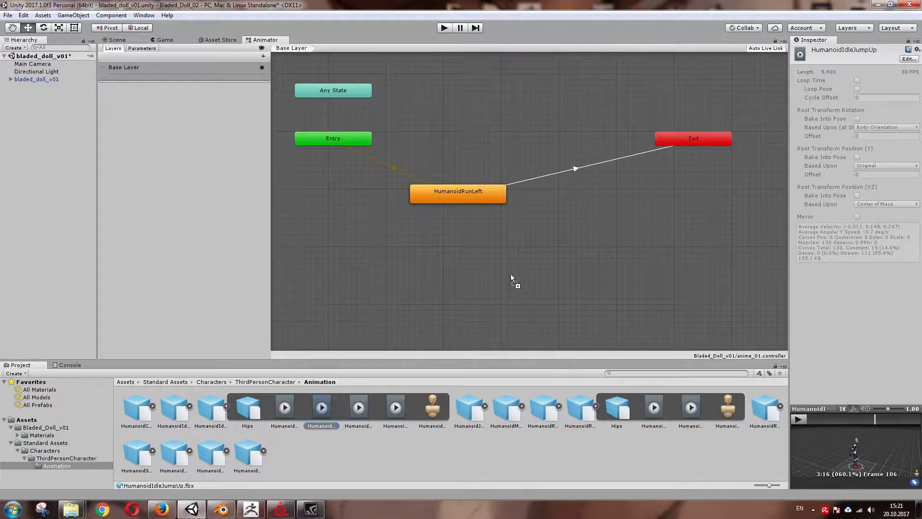
left_click_drag(340, 408, 571, 238)
Chain HumanoidRunLeft to HumanoidIdleJumpUp to Exit, deleting the direct RunLeft-to-Exit transition
right_click(421, 192)
left_click(442, 198)
left_click(560, 240)
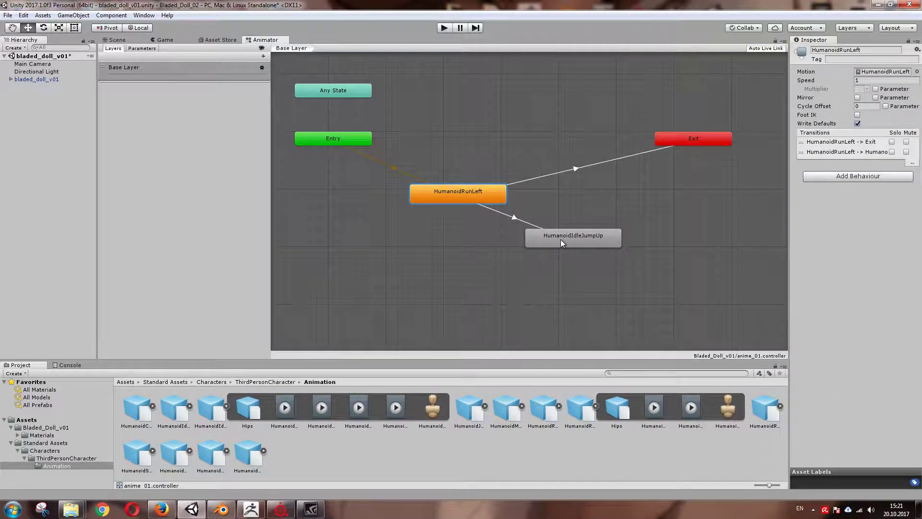
right_click(573, 239)
left_click(604, 243)
left_click(691, 144)
left_click(607, 165)
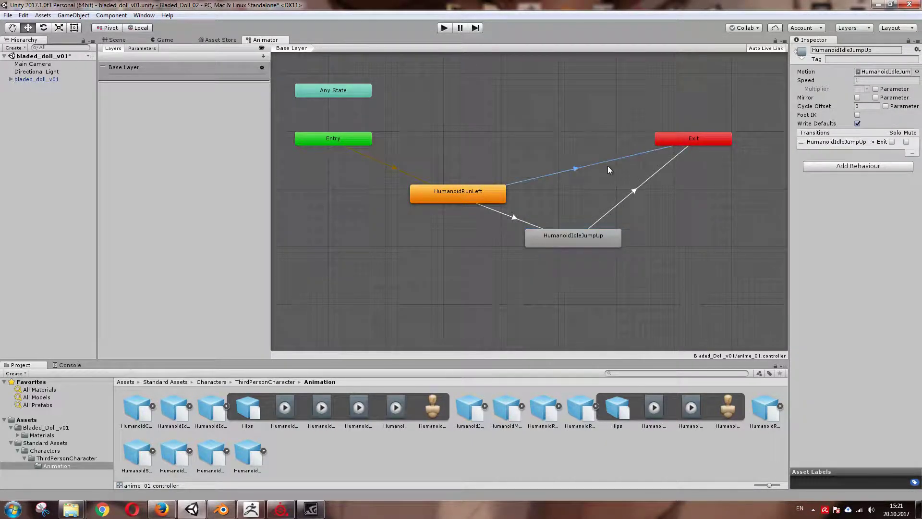
key("Delete")
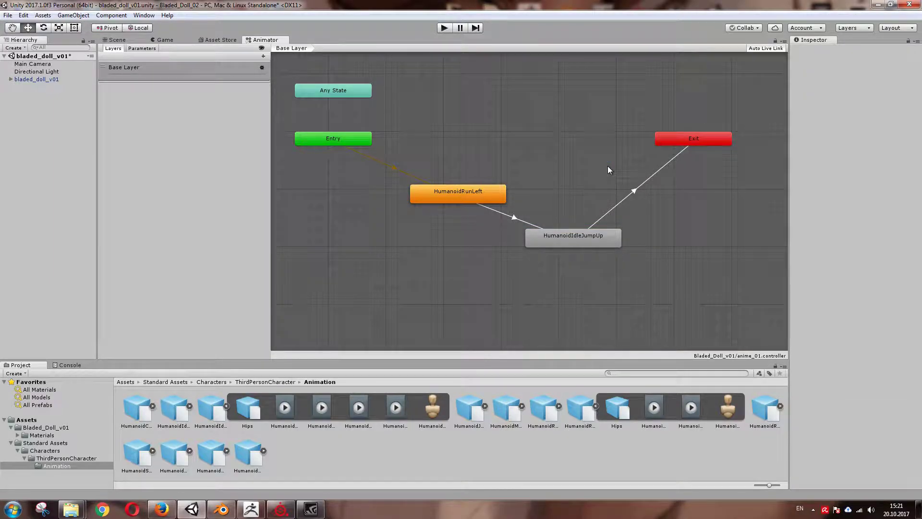
Set Exit Time to 3 on the HumanoidRunLeft-to-HumanoidIdleJumpUp transition, then show the Scene view
left_click(470, 193)
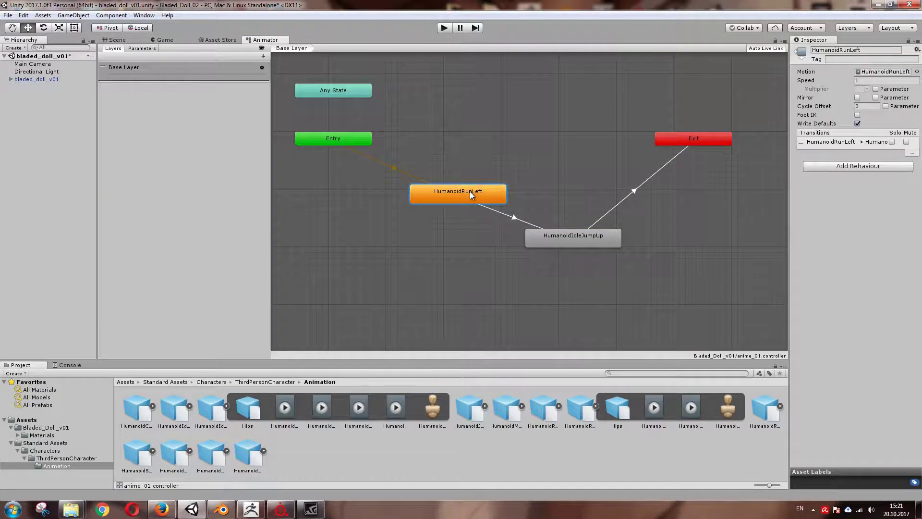
left_click(814, 143)
left_click(795, 195)
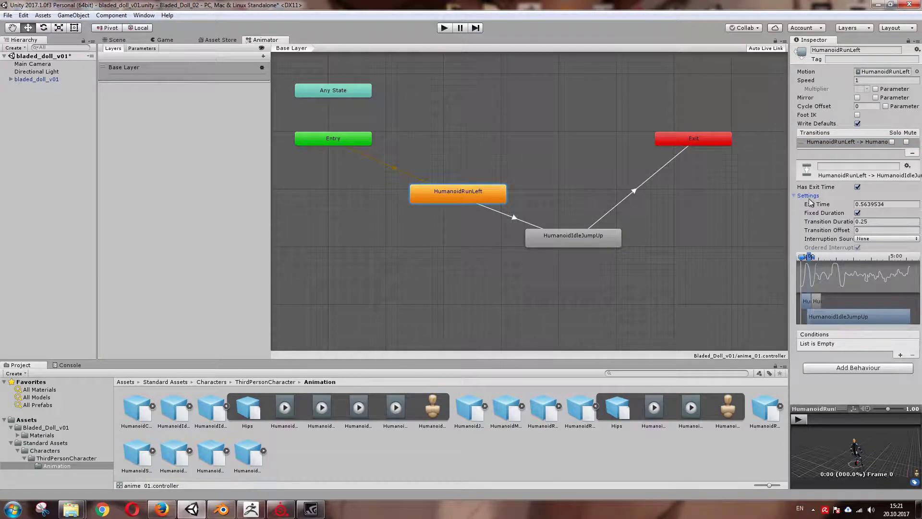
left_click(869, 204)
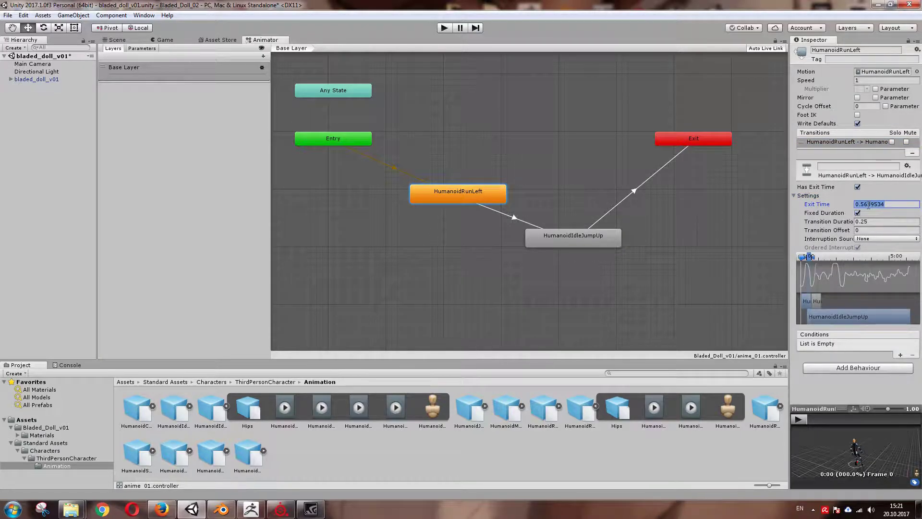
type("3")
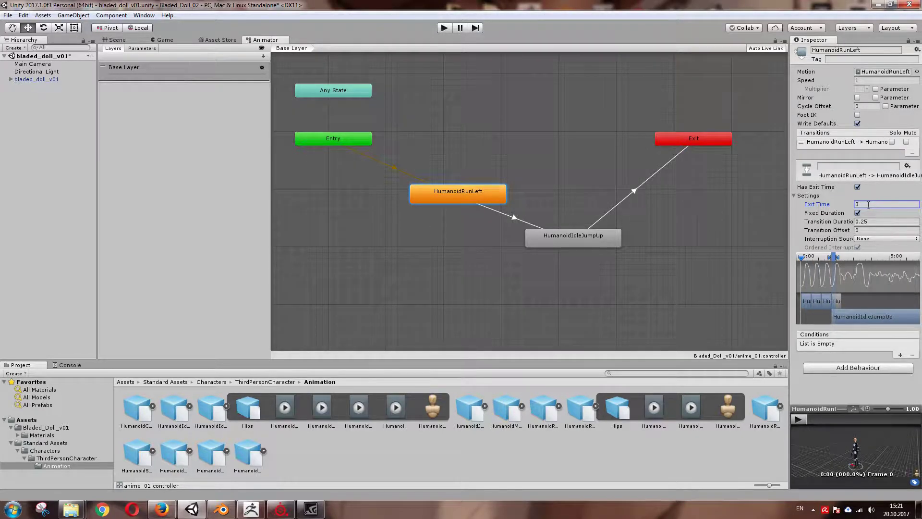
left_click(123, 41)
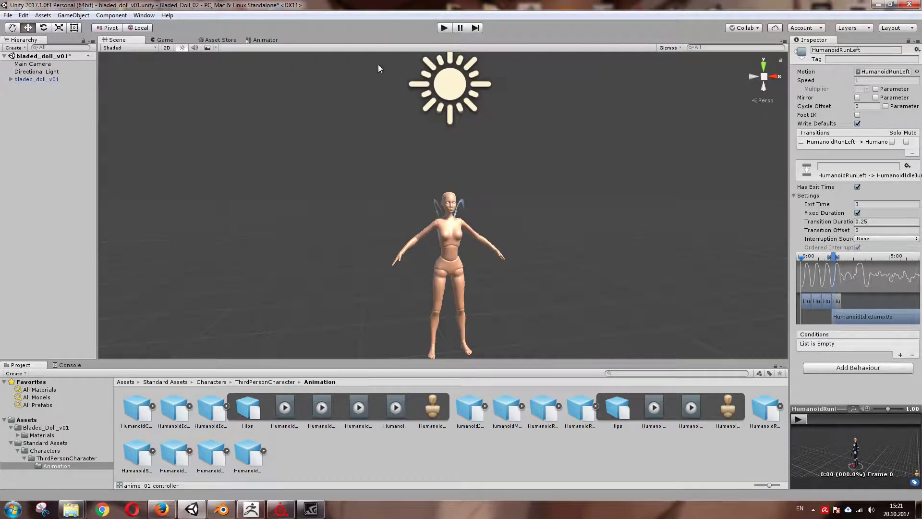
left_click(445, 28)
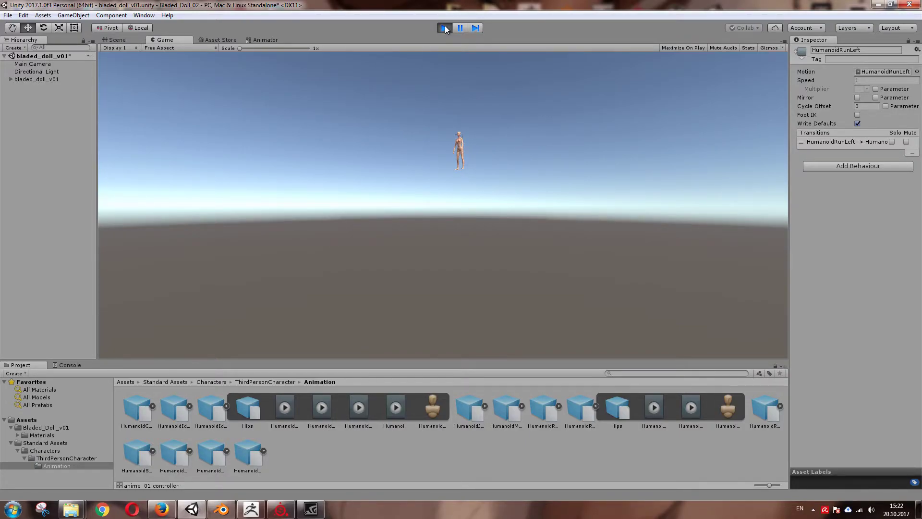
left_click(444, 26)
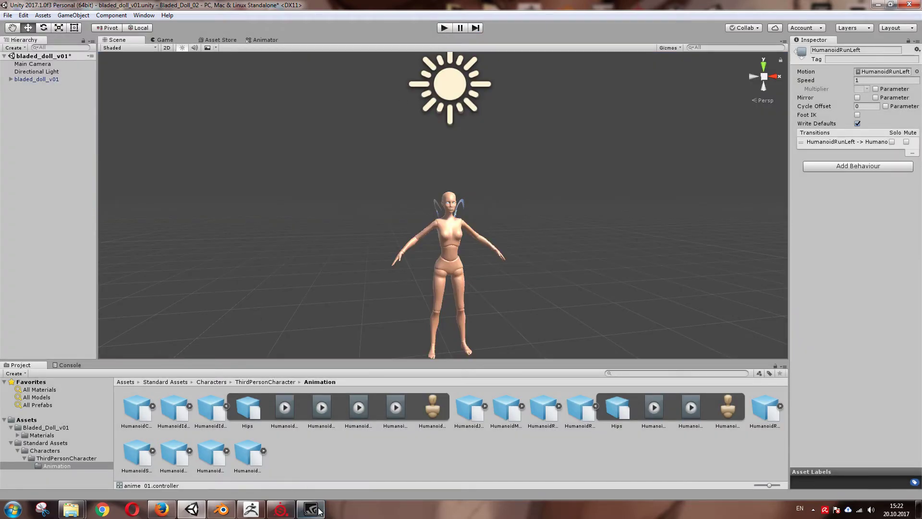